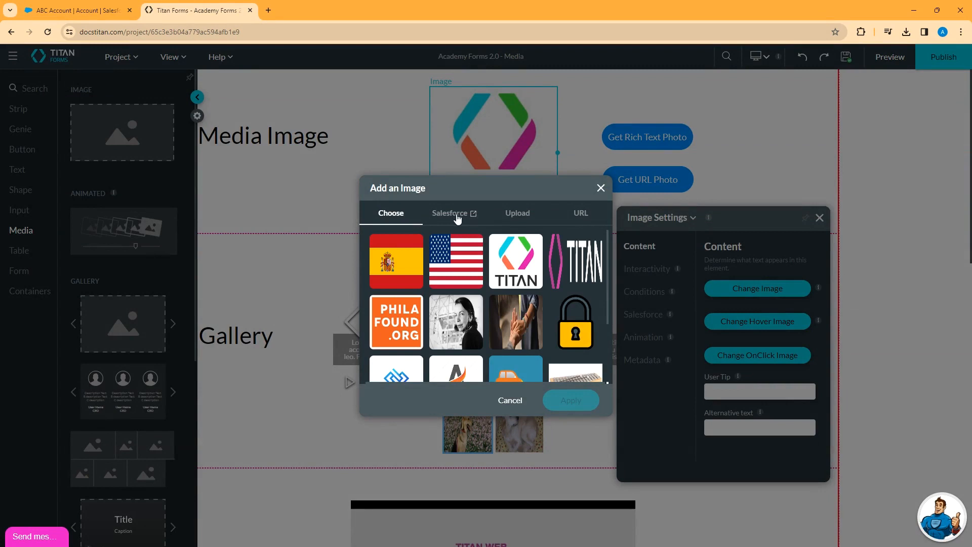
# Review the upload and URL image sources, and apply the Titan logo from the existing images to the image element
pyautogui.click(520, 218)
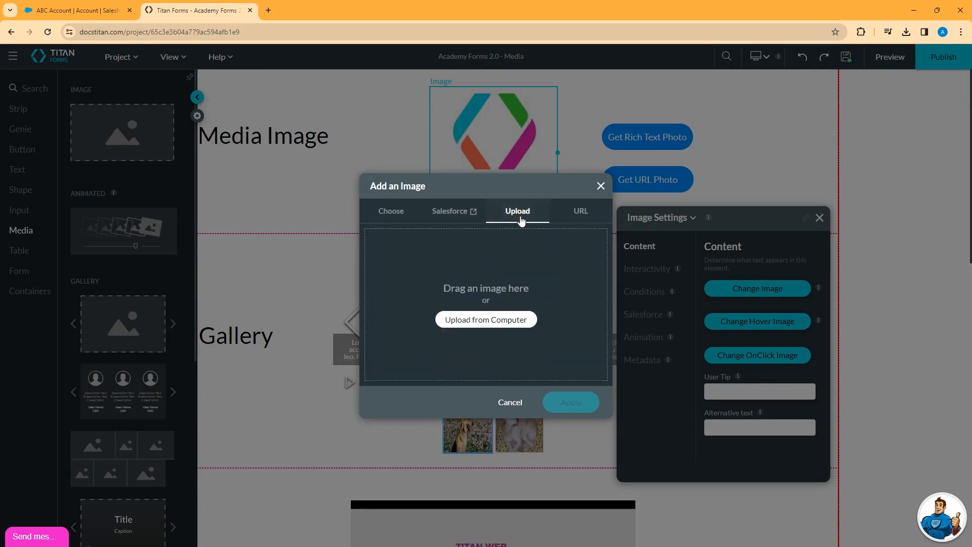
pyautogui.click(581, 214)
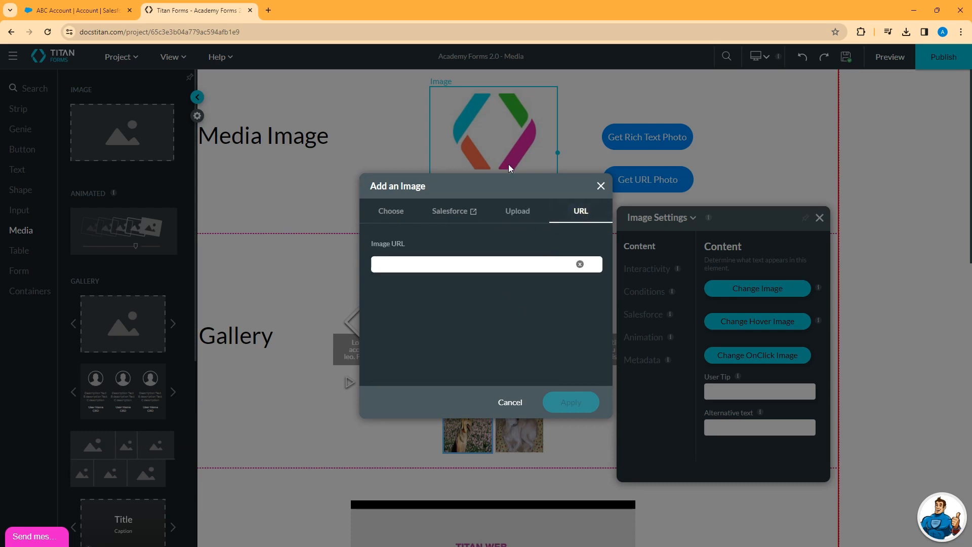
pyautogui.click(395, 220)
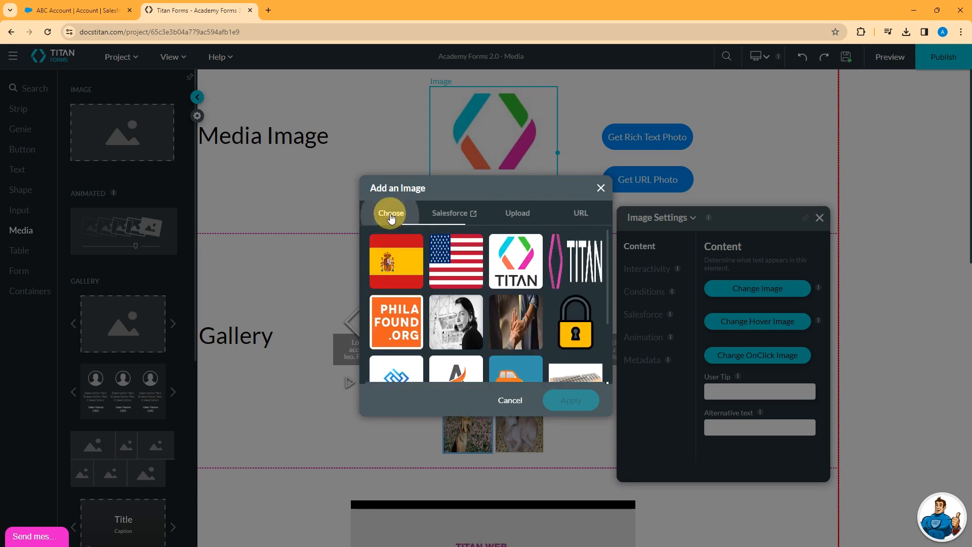
pyautogui.click(504, 266)
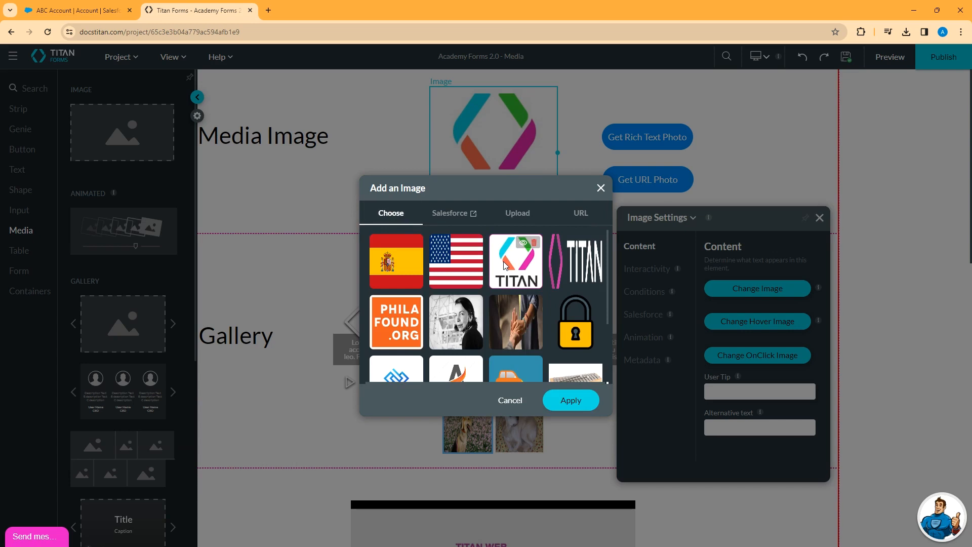
pyautogui.click(570, 403)
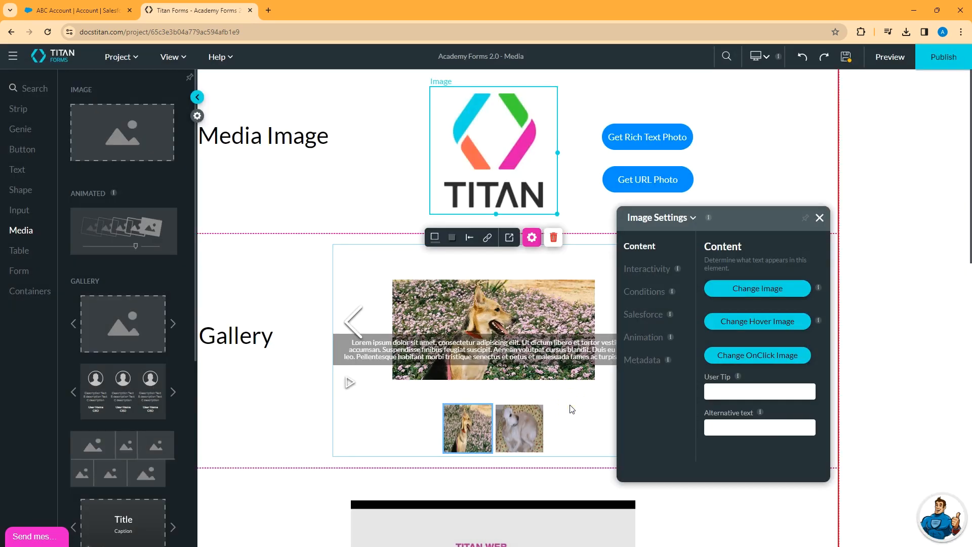
pyautogui.click(197, 97)
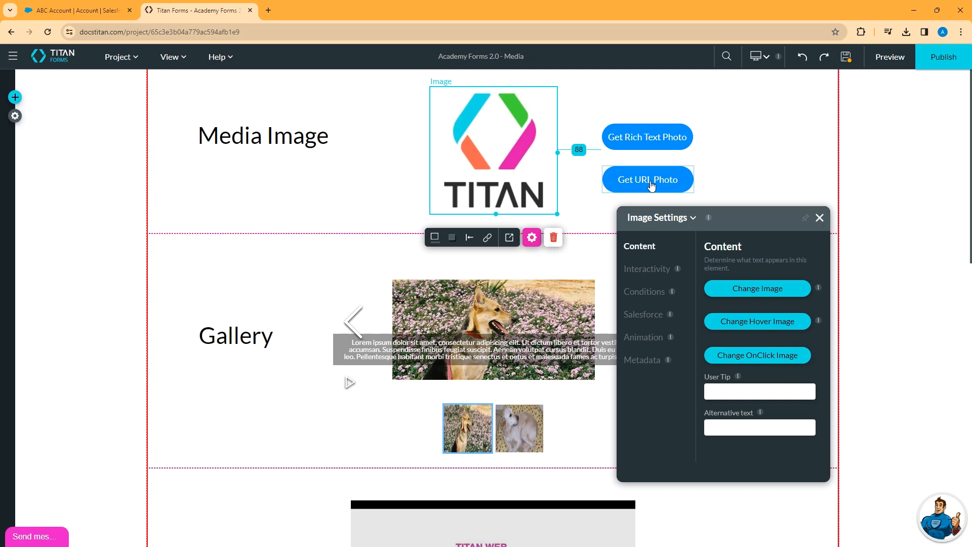
# Switch to the ABC Account record in Salesforce and examine its Photo Rich Text Account and PhotoURL Account fields
pyautogui.click(80, 11)
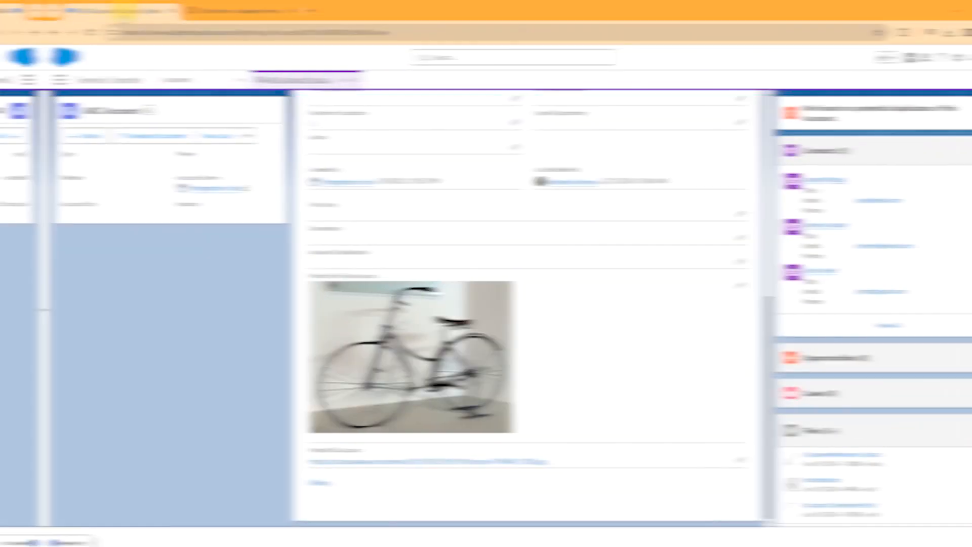
pyautogui.scroll(1, 502, 339)
pyautogui.scroll(-1, 508, 341)
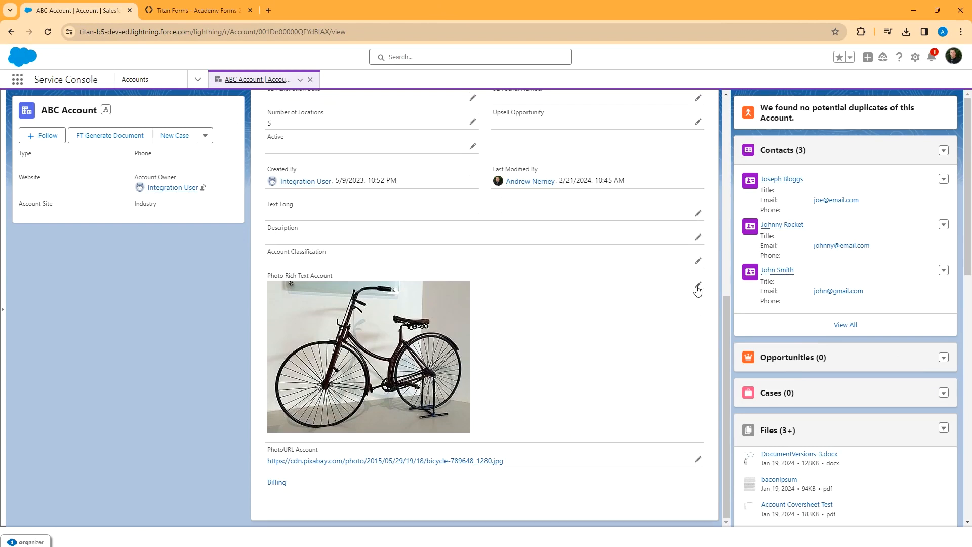
pyautogui.click(279, 274)
pyautogui.click(276, 449)
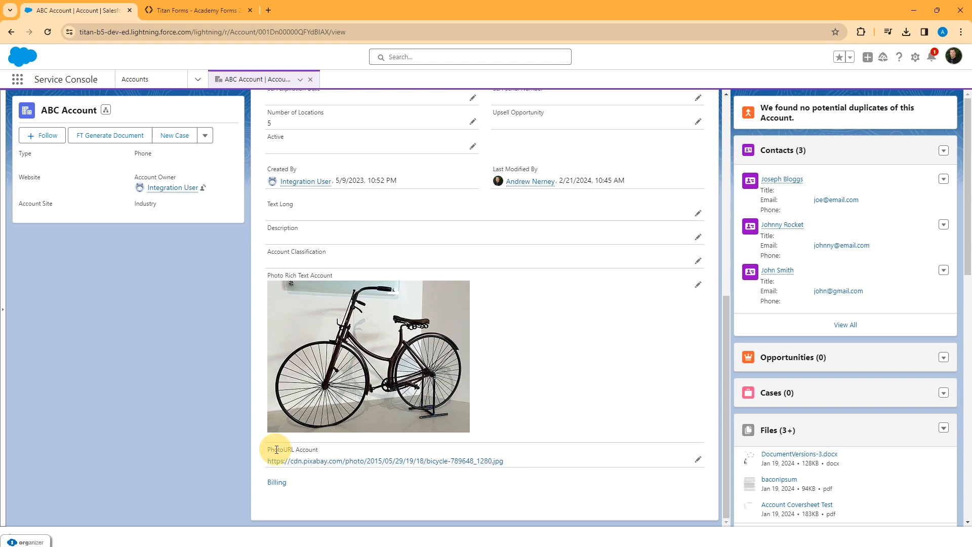
pyautogui.click(339, 465)
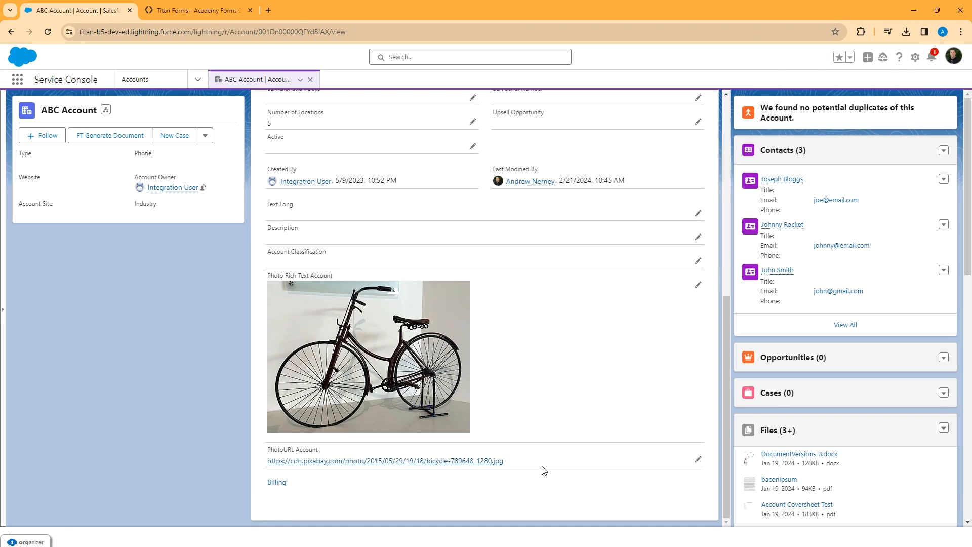
# Return to Titan Forms and open the rich text photo integration behind the Get Rich Text Photo button's Salesforce action
pyautogui.click(197, 11)
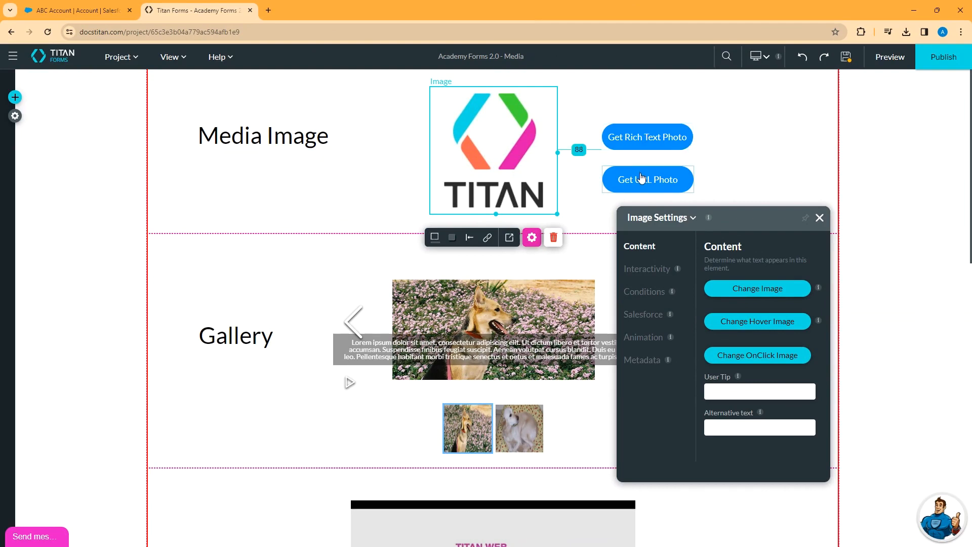
pyautogui.click(637, 137)
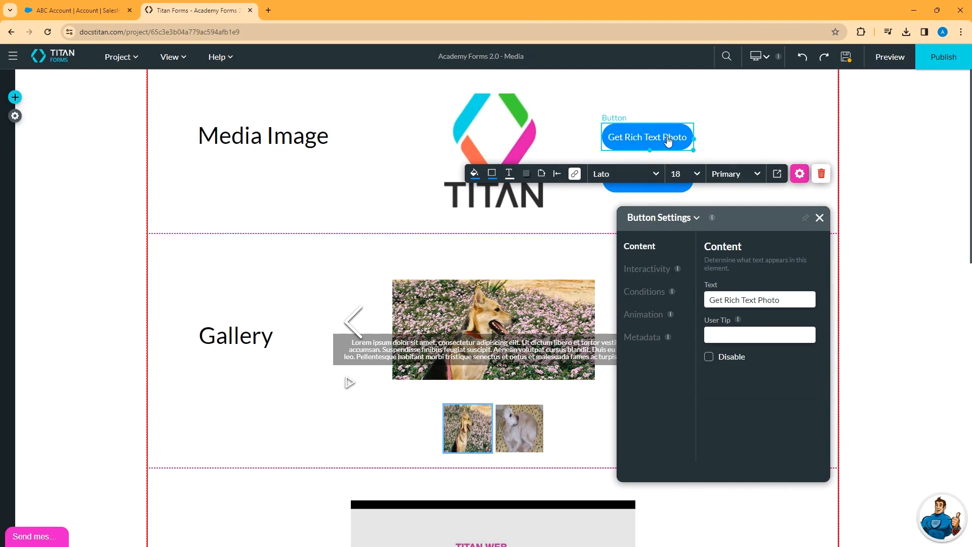
pyautogui.click(575, 175)
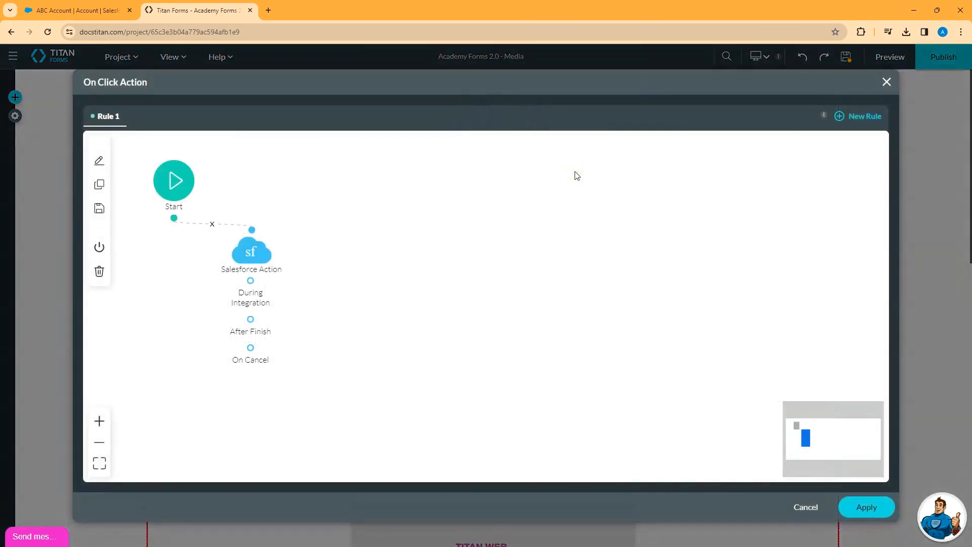
pyautogui.click(252, 253)
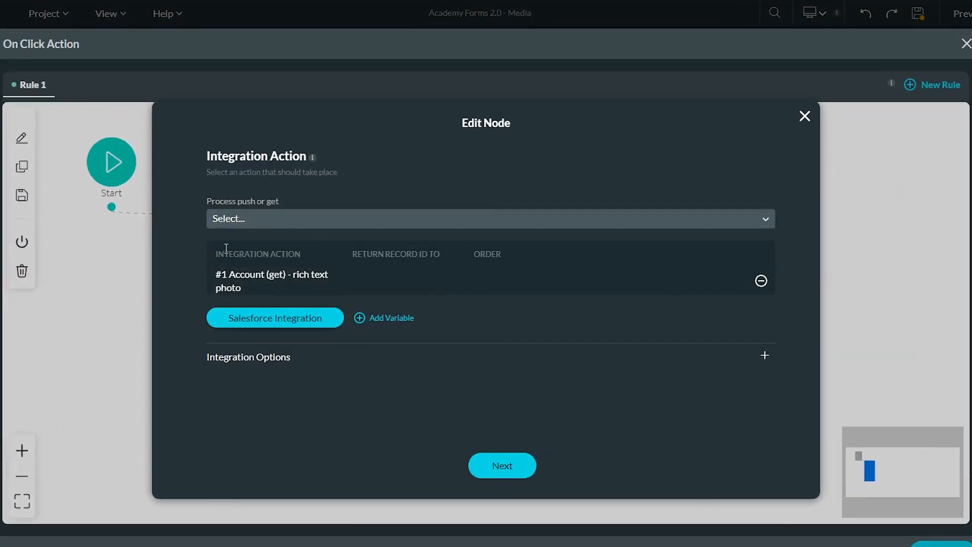
pyautogui.click(286, 319)
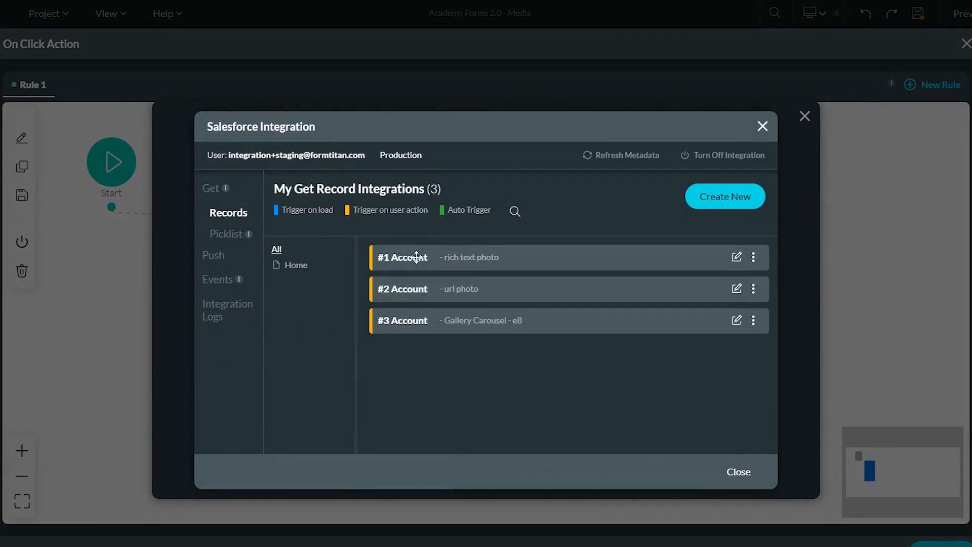
pyautogui.click(736, 259)
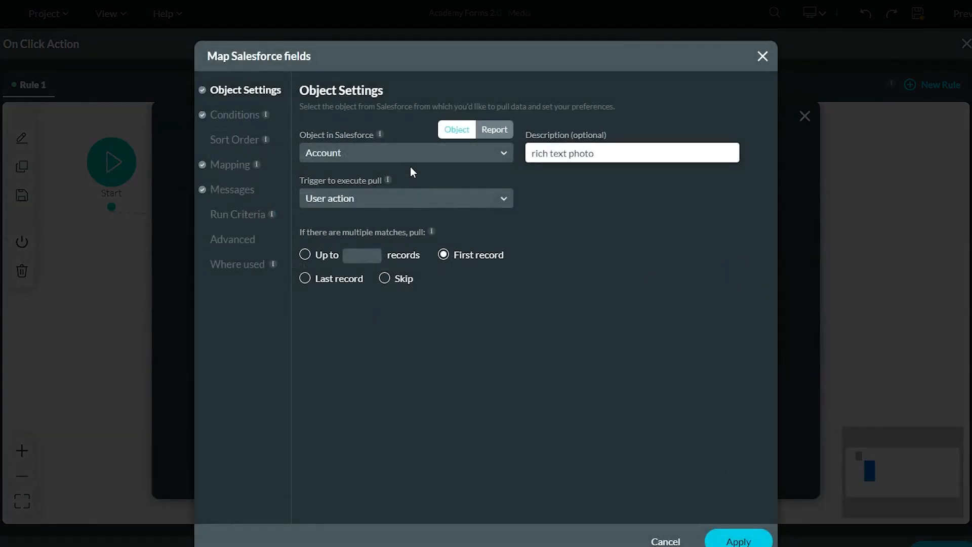
# Check the rich text photo integration's conditions and show only its mapped fields, closing it without applying changes
pyautogui.click(232, 115)
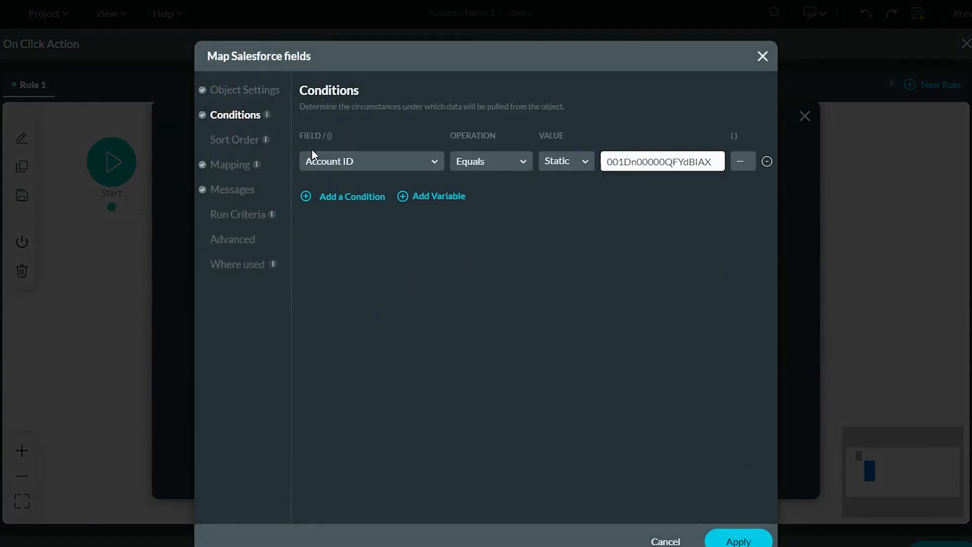
pyautogui.doubleClick(682, 162)
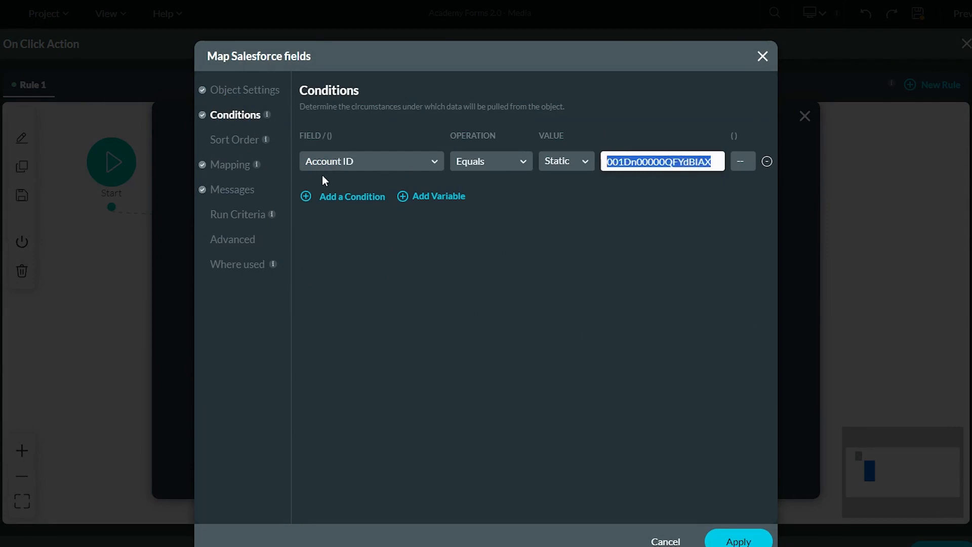
pyautogui.click(230, 166)
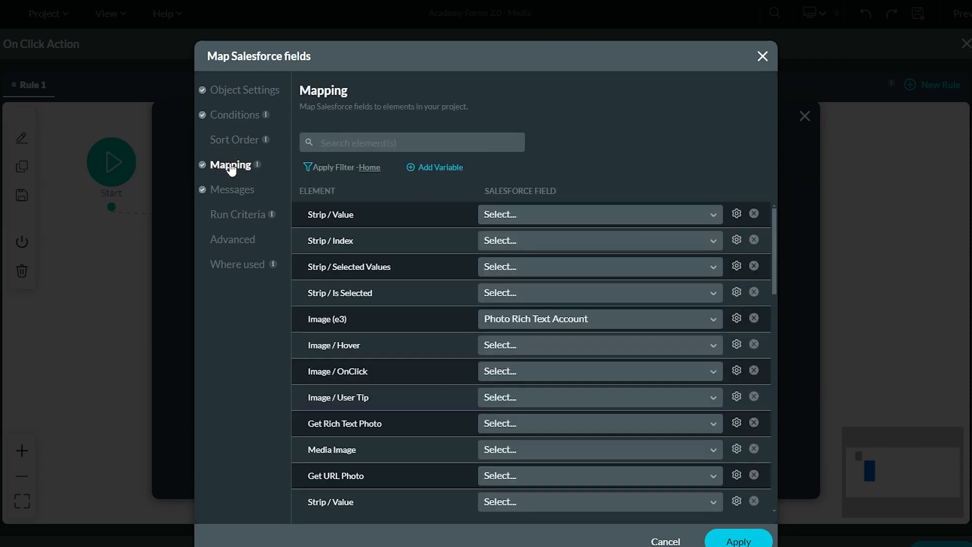
pyautogui.click(337, 170)
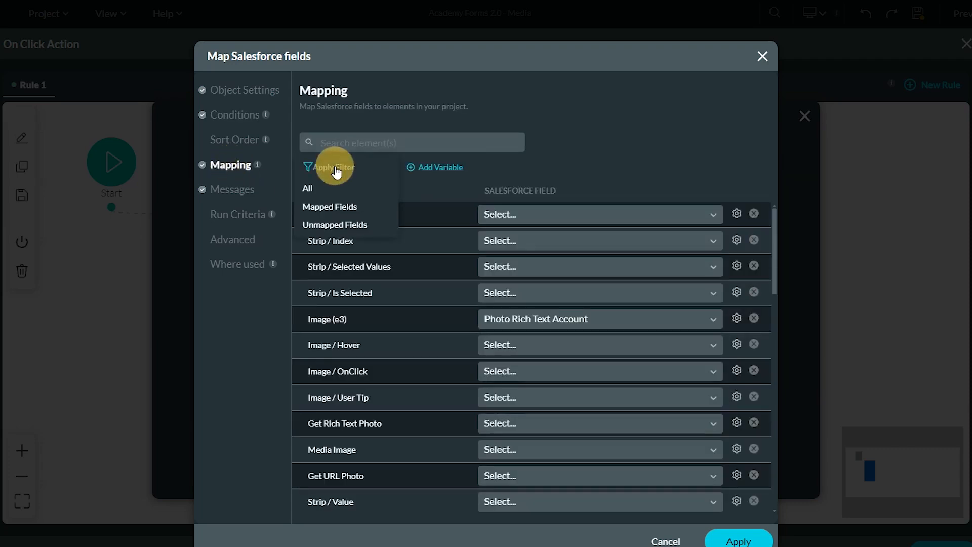
pyautogui.click(345, 209)
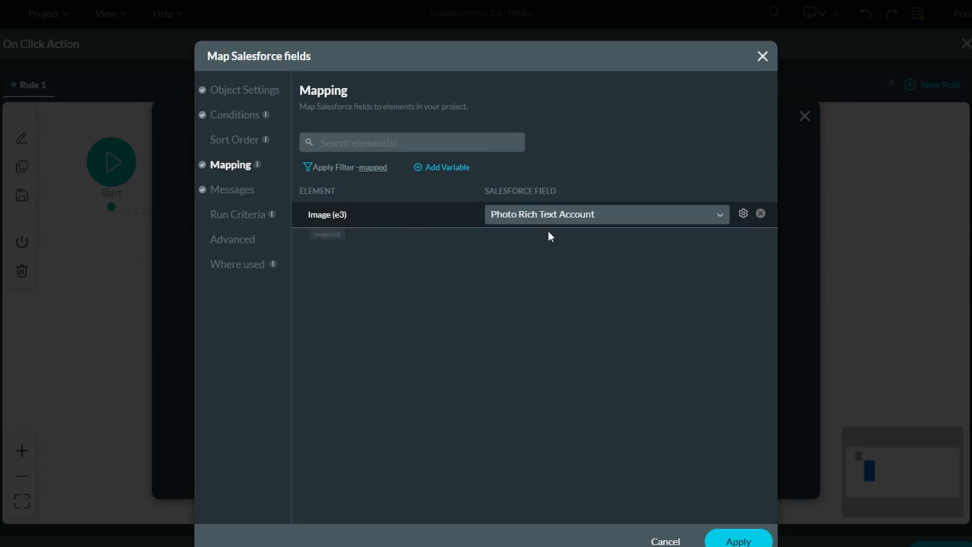
pyautogui.click(654, 213)
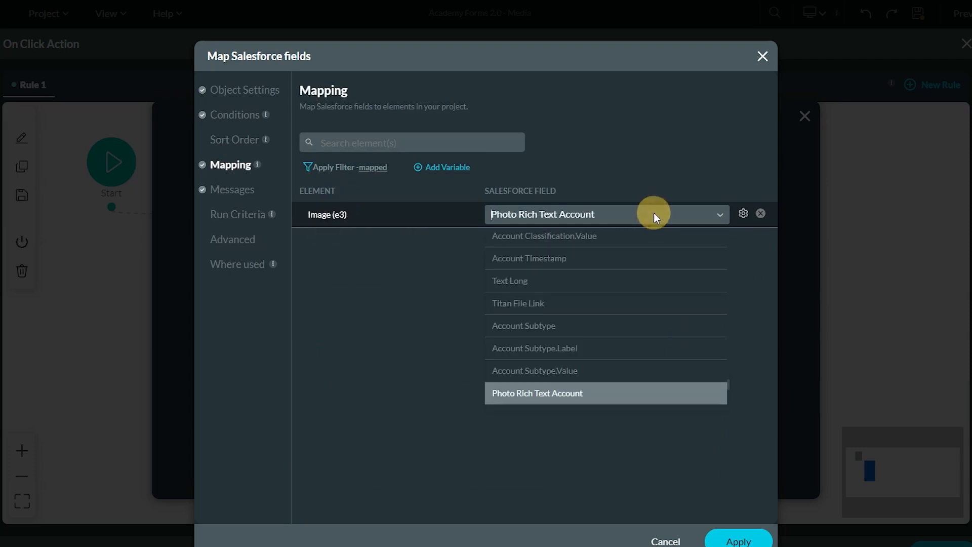
pyautogui.click(402, 334)
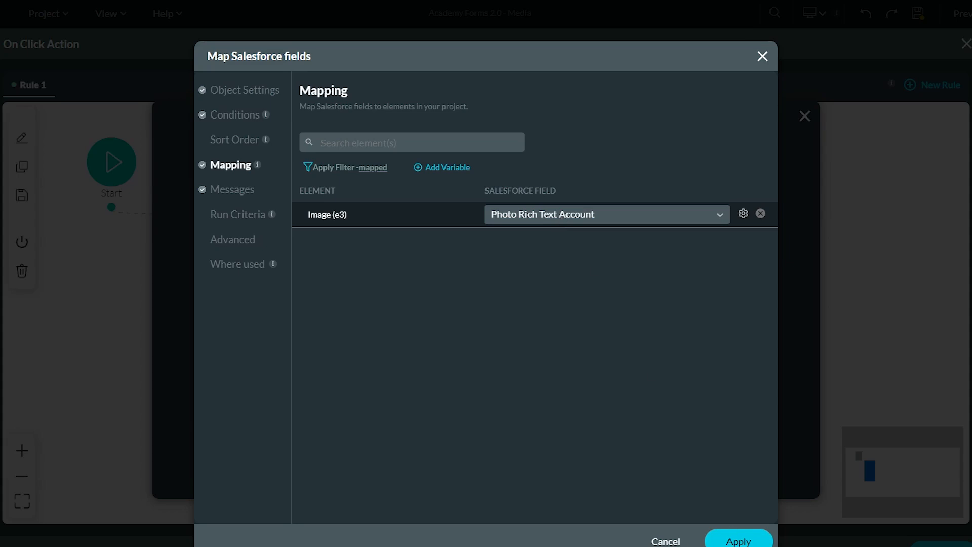
pyautogui.click(678, 540)
pyautogui.click(741, 470)
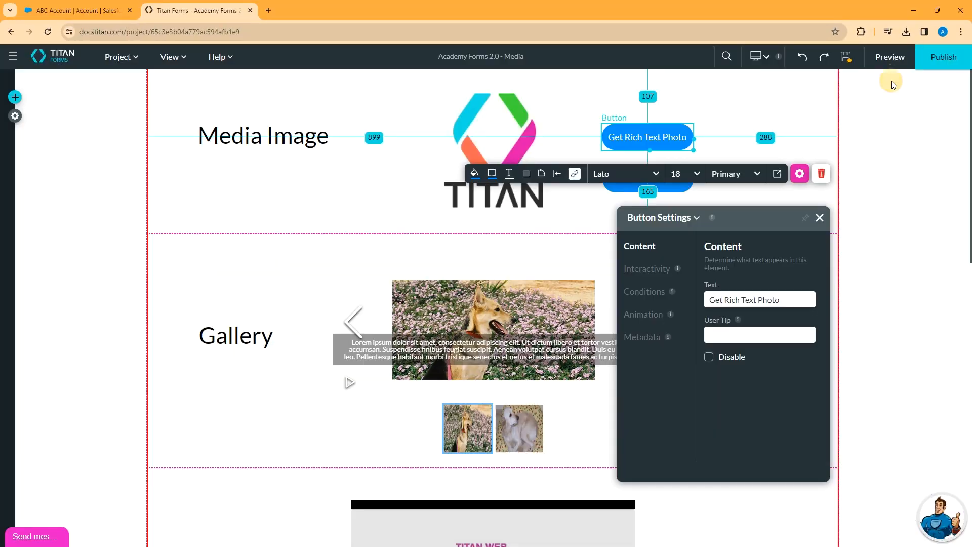
# Open the url photo integration behind the Get URL Photo button's Salesforce action
pyautogui.click(519, 324)
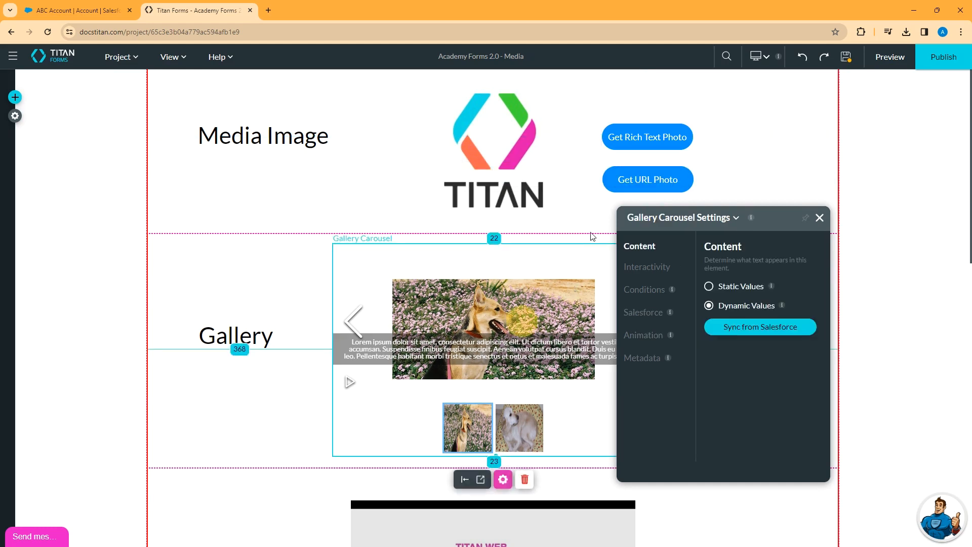
pyautogui.click(653, 180)
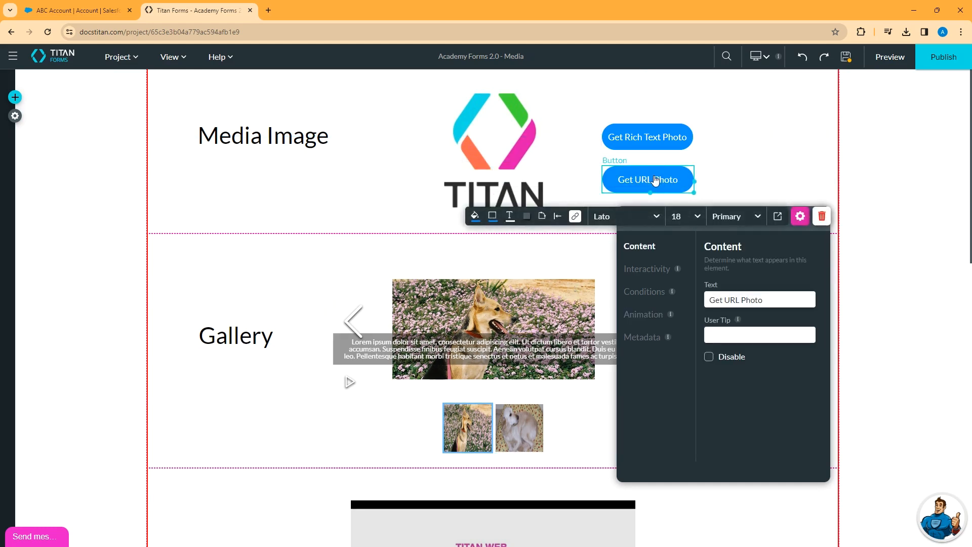
pyautogui.click(575, 217)
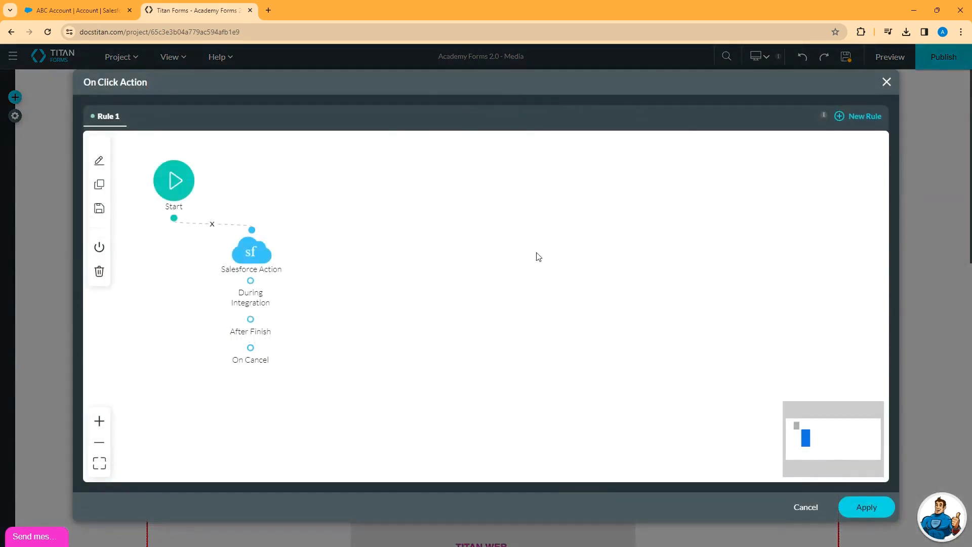
pyautogui.doubleClick(260, 253)
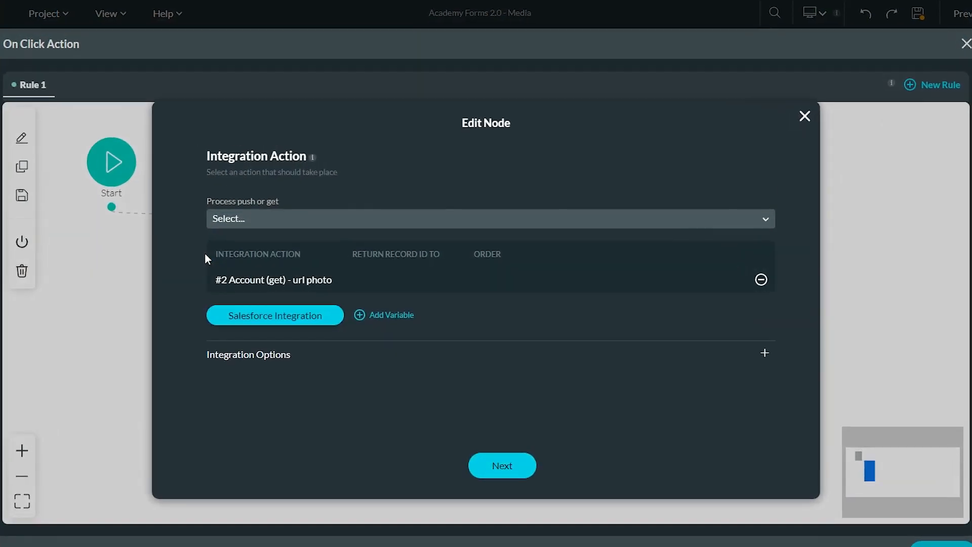
pyautogui.click(257, 317)
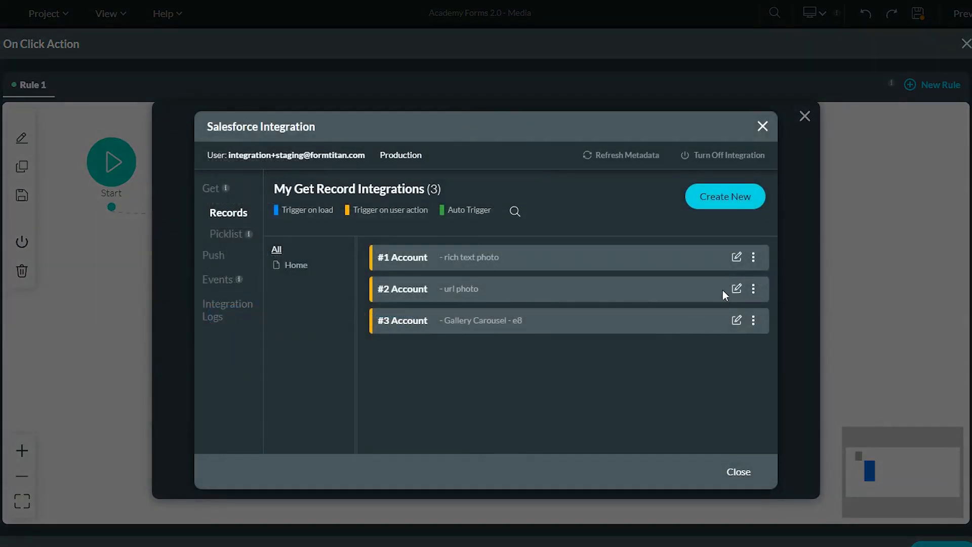
pyautogui.click(736, 288)
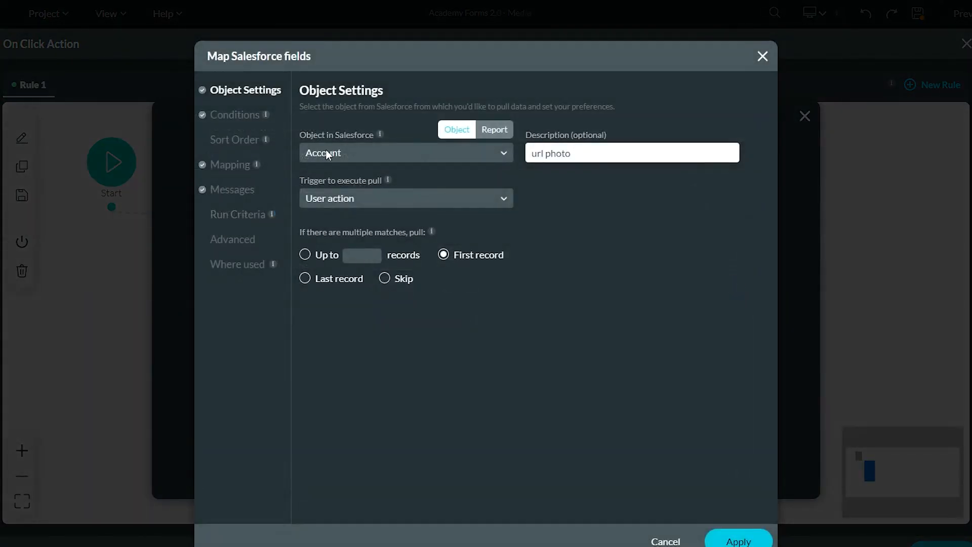
# Check the url photo integration's conditions and show only its mapped fields, closing it without applying changes
pyautogui.click(246, 121)
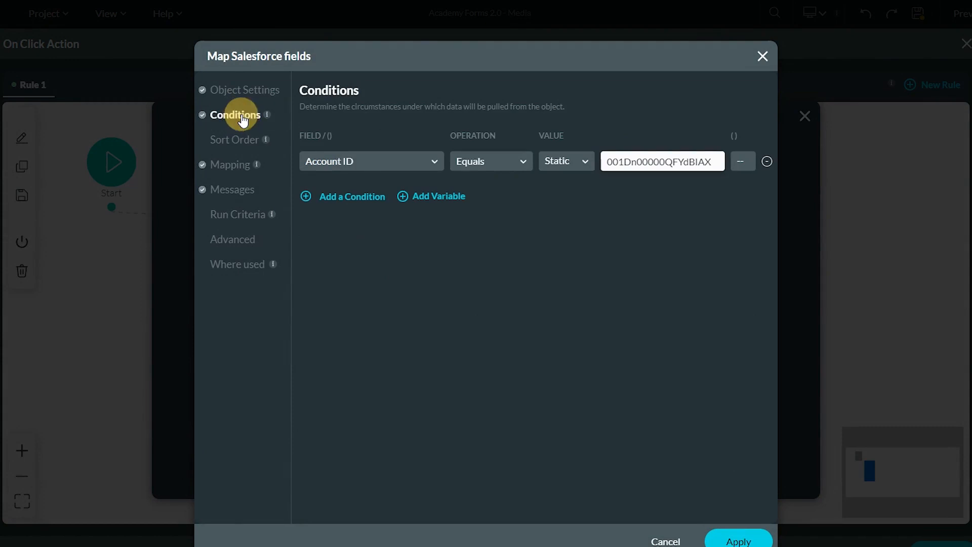
pyautogui.click(231, 166)
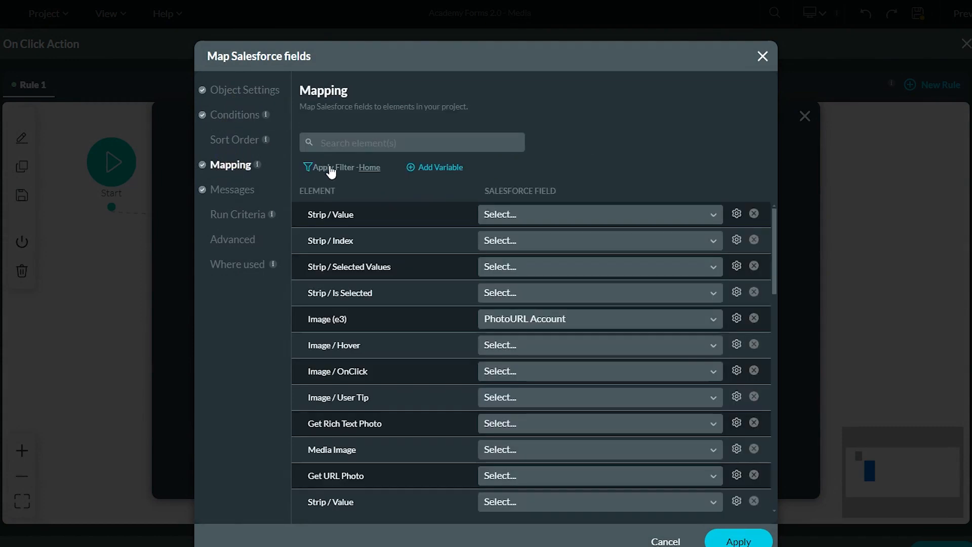
pyautogui.click(329, 167)
pyautogui.click(334, 206)
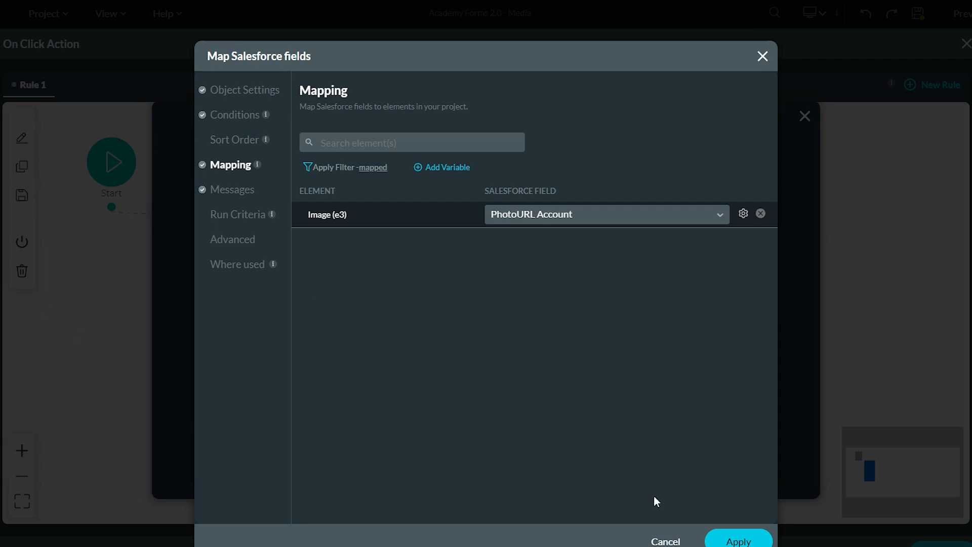
pyautogui.click(667, 539)
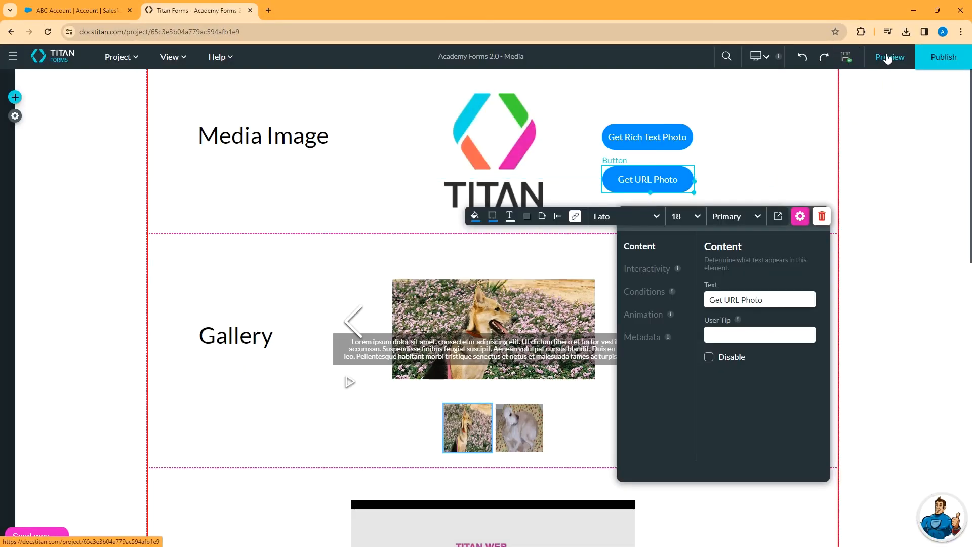
# Preview the form, check the account's rich text photo in Salesforce, and load that photo with Get Rich Text Photo
pyautogui.click(886, 56)
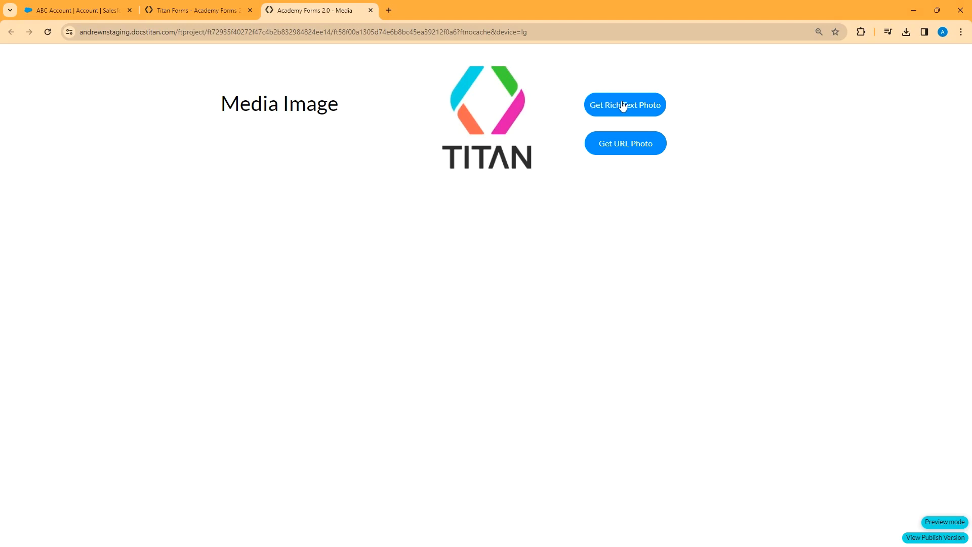
pyautogui.click(81, 12)
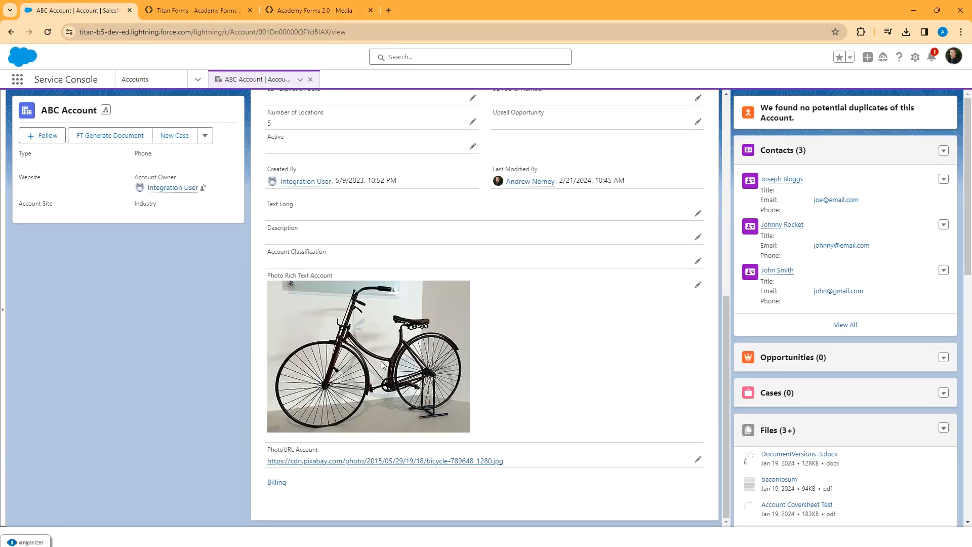
pyautogui.click(316, 4)
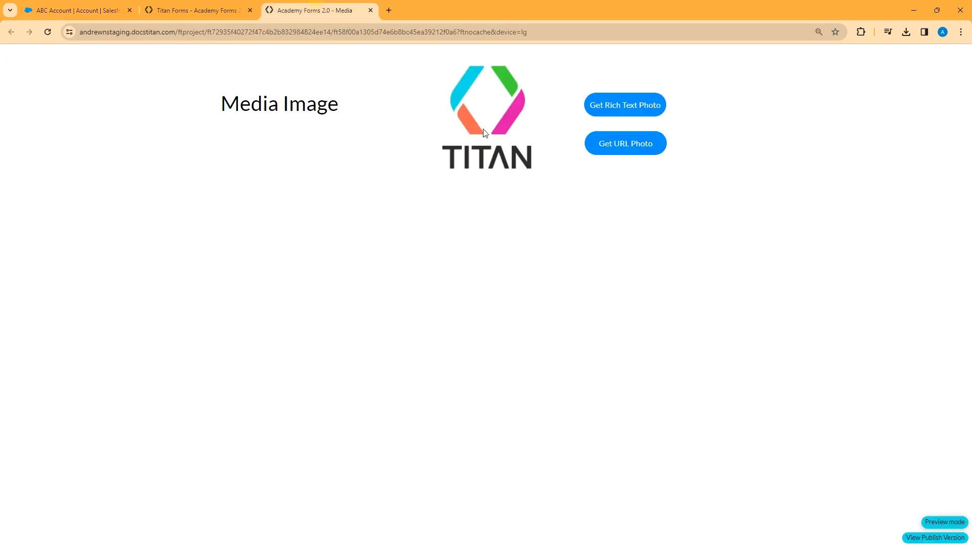
pyautogui.click(627, 107)
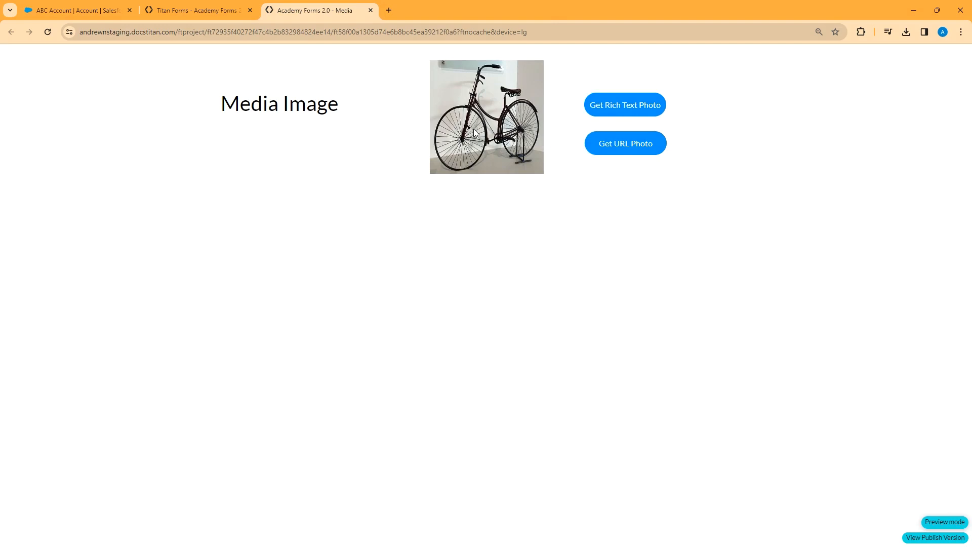
# Highlight the PhotoURL Account link in the Salesforce account and test Get URL Photo in the form preview
pyautogui.click(99, 10)
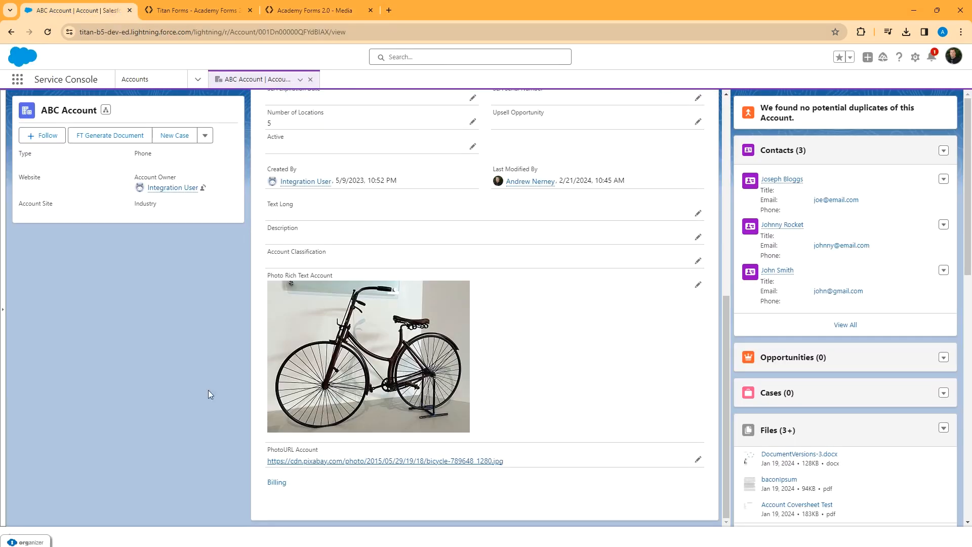
pyautogui.moveTo(505, 460); pyautogui.dragTo(252, 460)
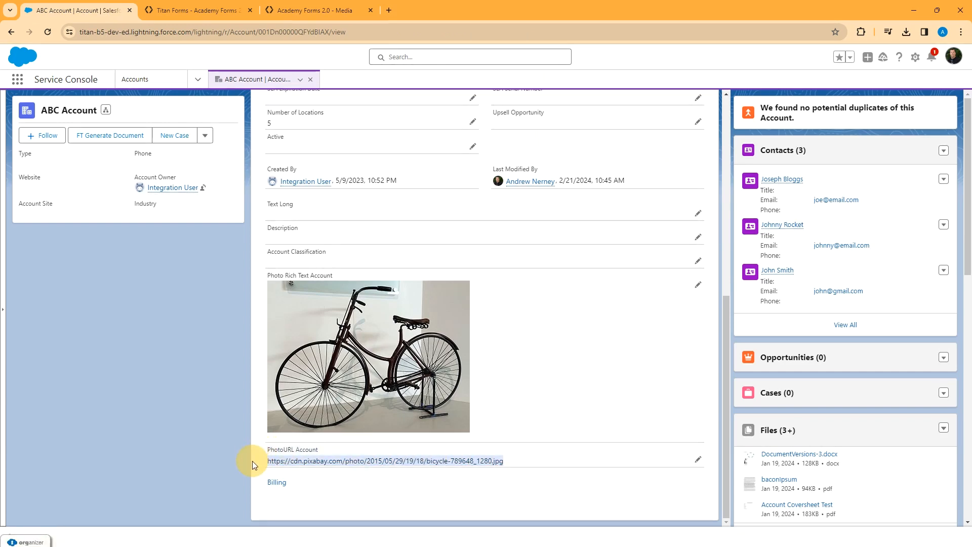
pyautogui.click(316, 10)
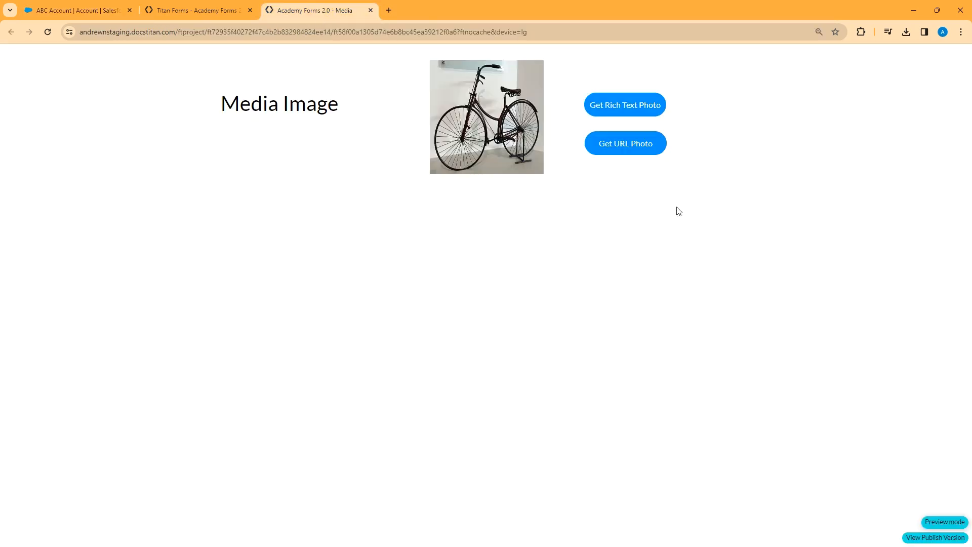
pyautogui.click(628, 147)
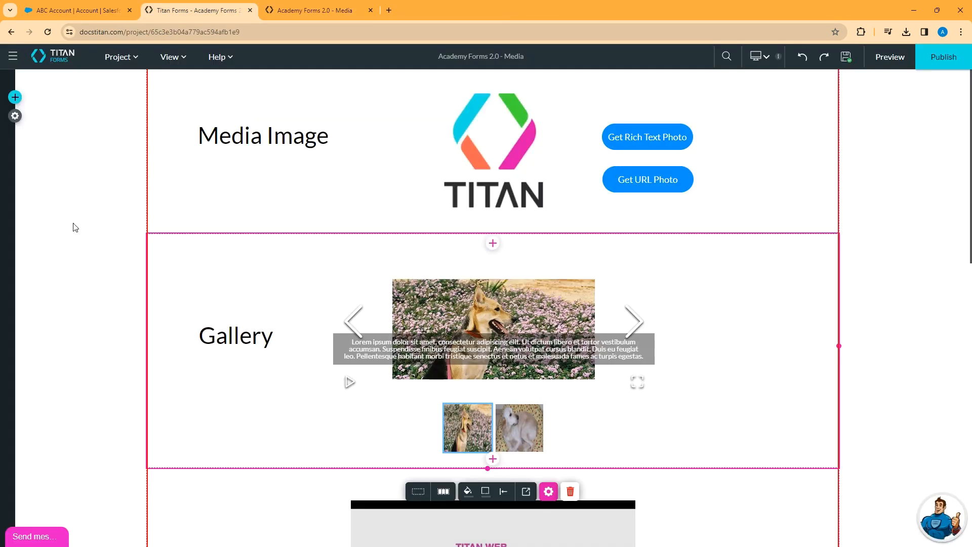
# Return to the Titan Forms editor, look over the available Media elements, and open the Gallery Carousel's settings
pyautogui.click(15, 97)
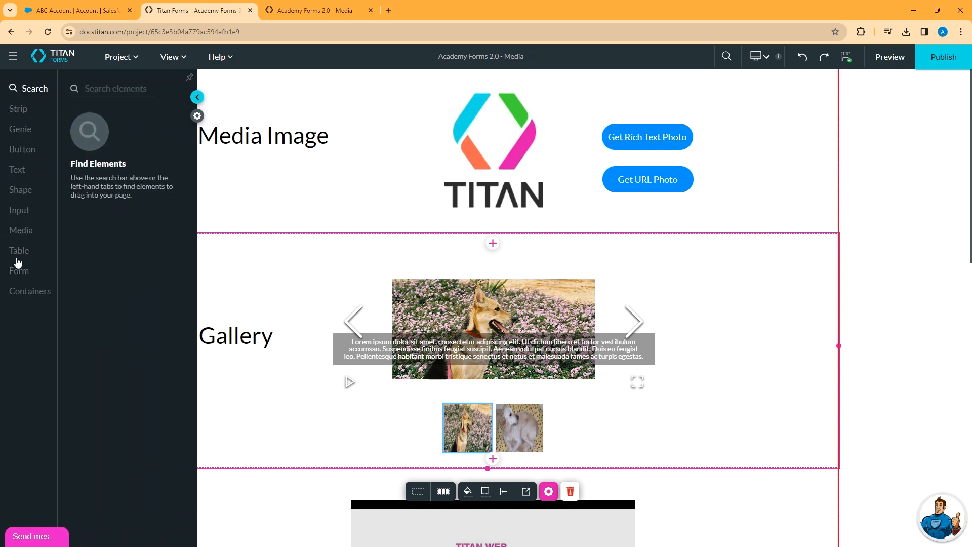
pyautogui.click(23, 231)
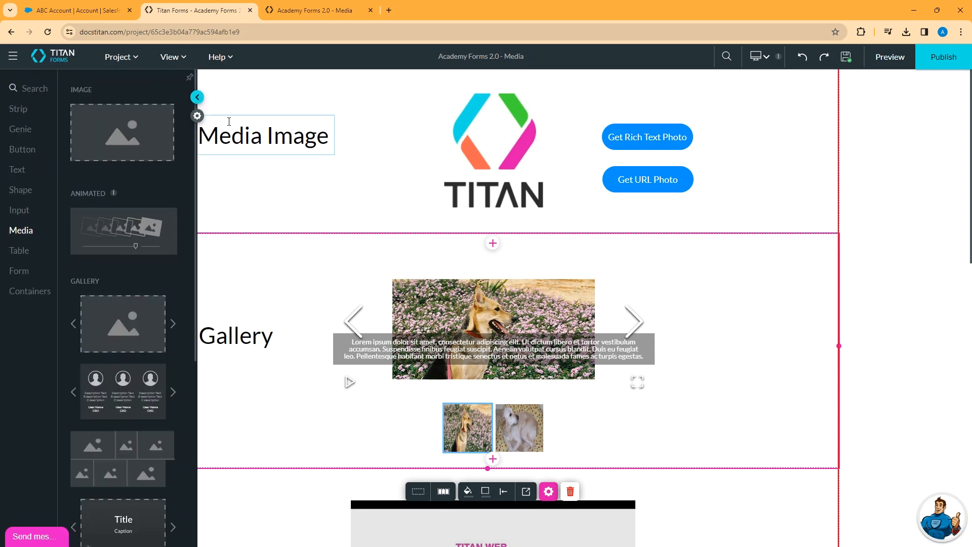
pyautogui.click(197, 97)
pyautogui.click(430, 283)
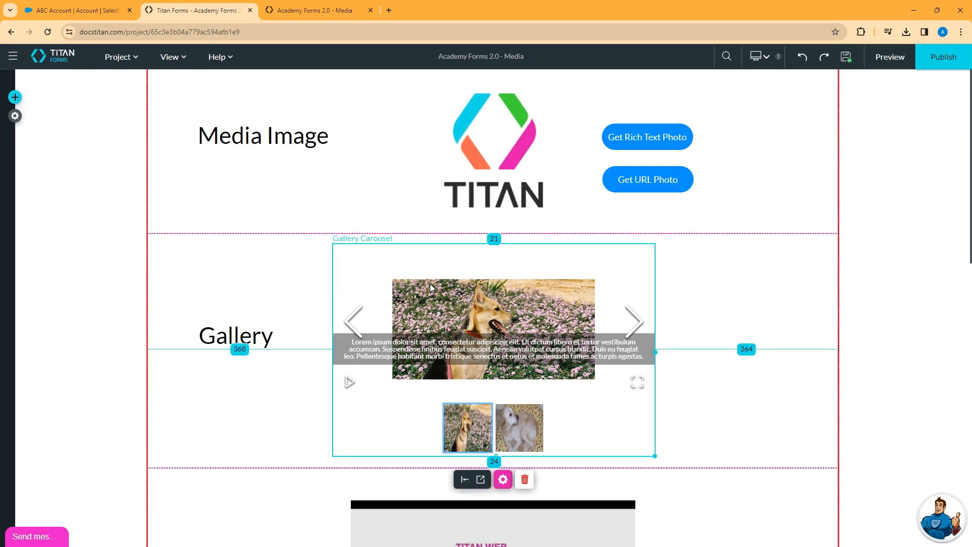
pyautogui.click(503, 479)
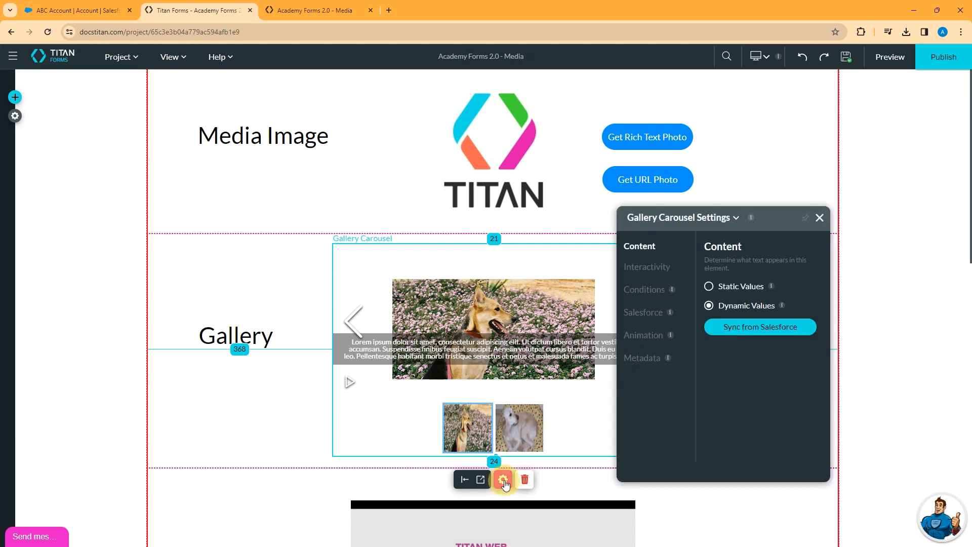
# Try Static Values for the gallery carousel, inspecting its image items without applying changes, and restore Dynamic Values
pyautogui.click(708, 286)
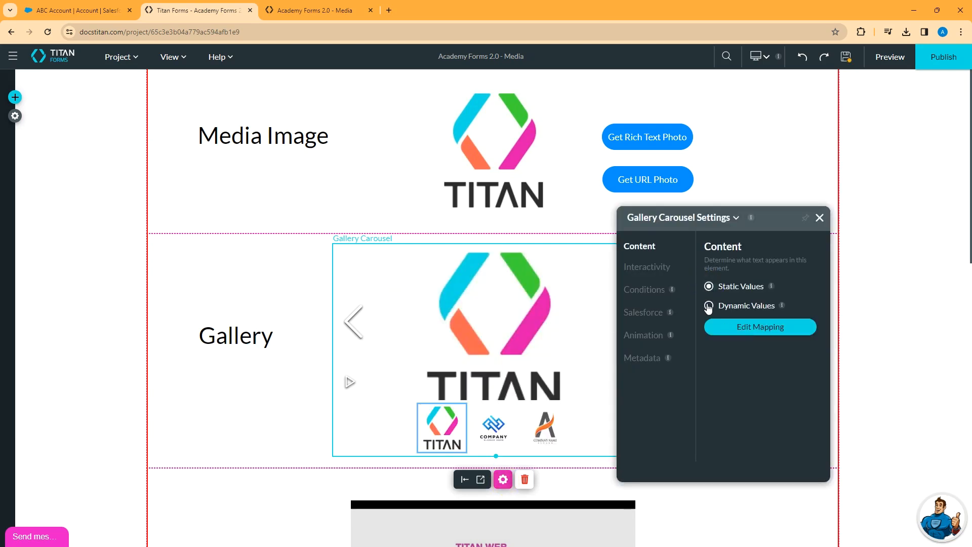
pyautogui.click(735, 326)
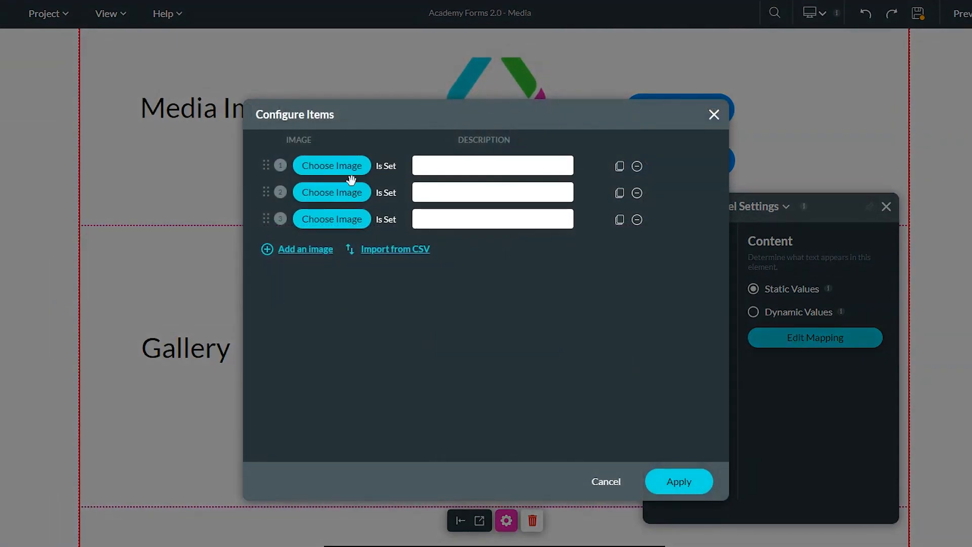
pyautogui.click(350, 177)
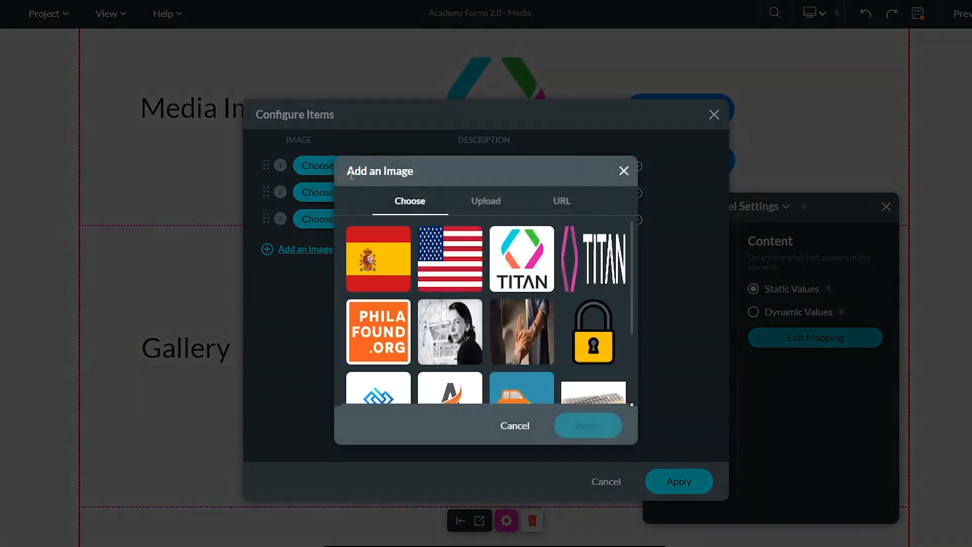
pyautogui.click(623, 171)
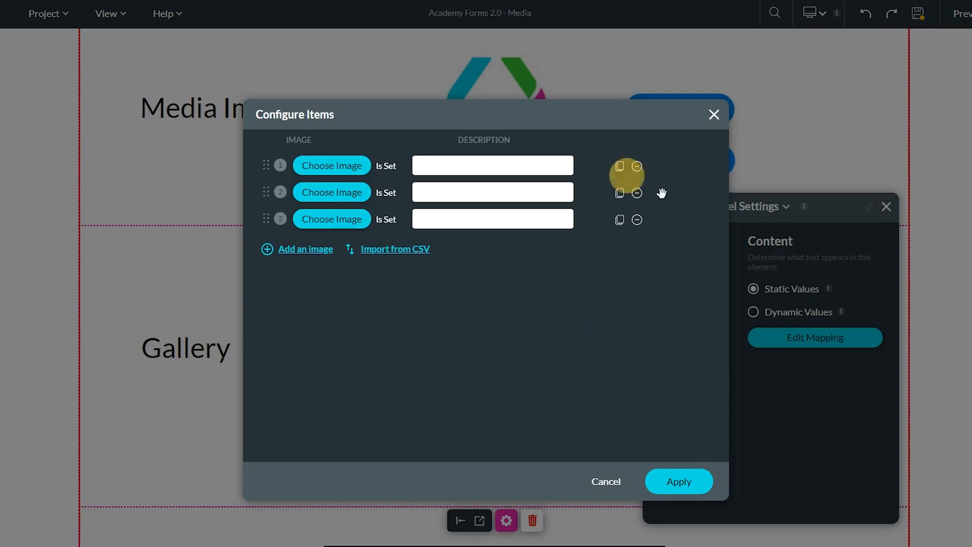
pyautogui.click(714, 115)
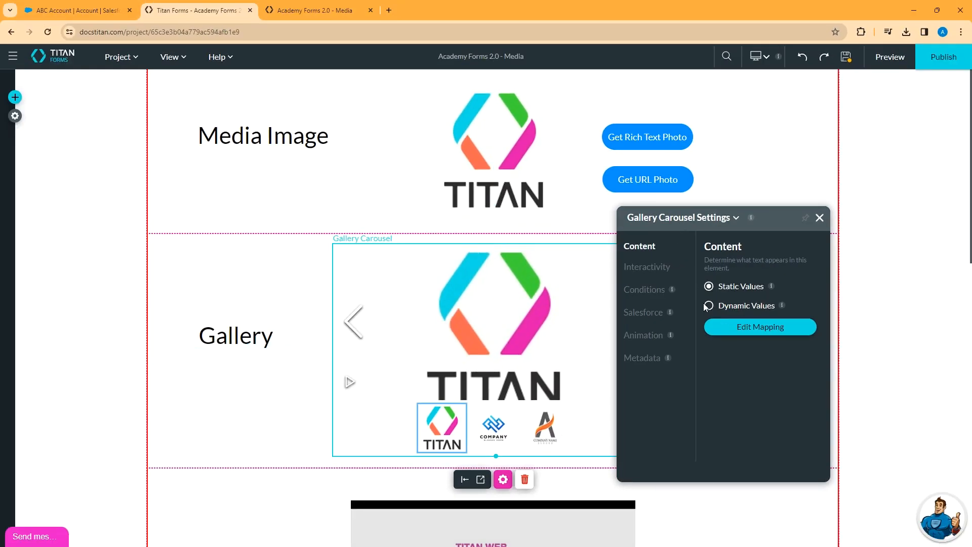
pyautogui.click(708, 305)
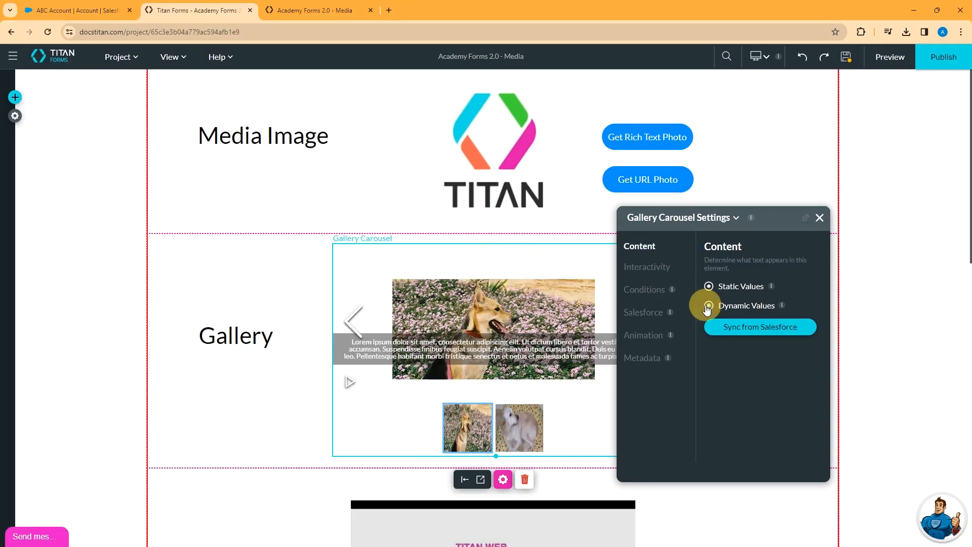
# Open the gallery carousel's Salesforce sync configuration and go back to its source settings to review the object and record limit
pyautogui.click(752, 328)
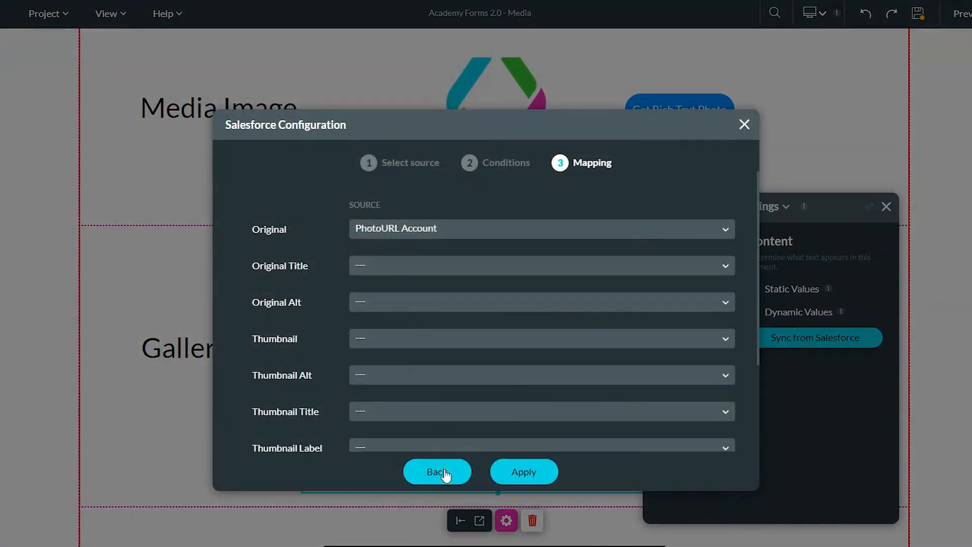
pyautogui.click(445, 473)
pyautogui.click(440, 472)
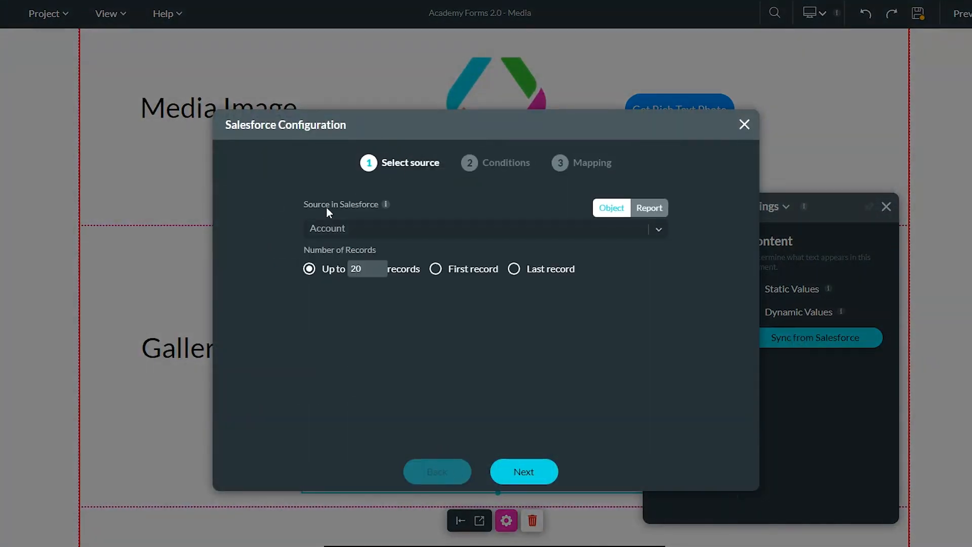
# Check the gallery's sync condition against the Salesforce accounts list and review its mapping, closing the configuration without applying
pyautogui.click(537, 462)
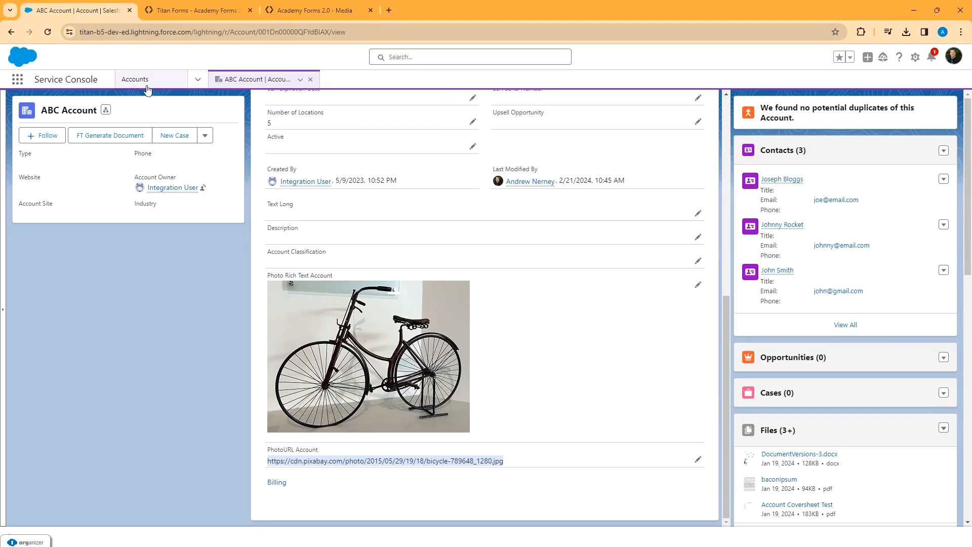
pyautogui.click(146, 86)
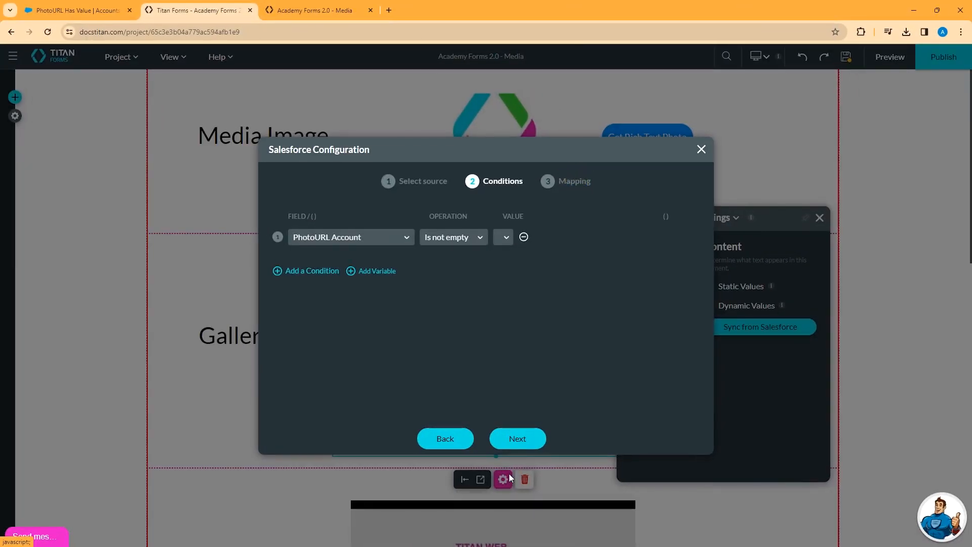
pyautogui.click(517, 439)
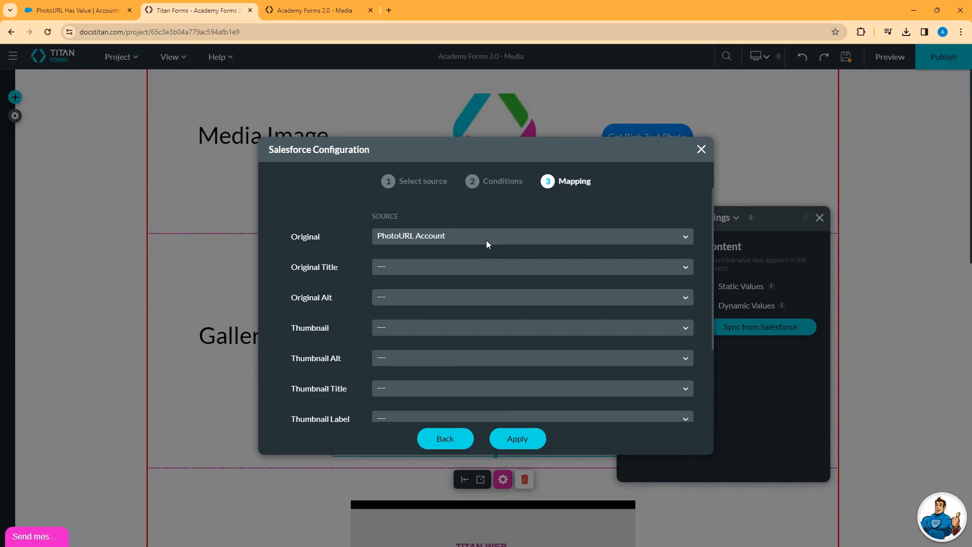
pyautogui.click(701, 149)
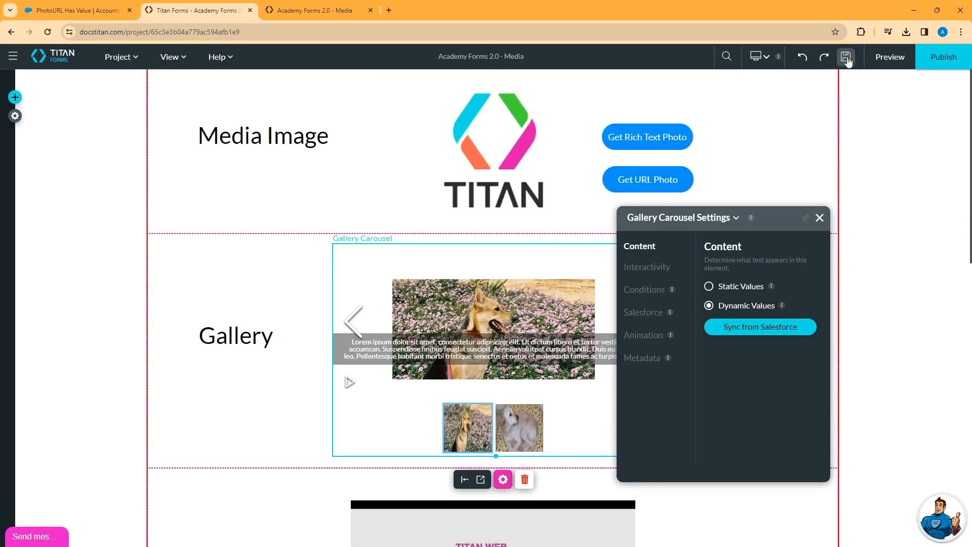
# Save the form and page forward through the gallery's photos in a preview, closing the preview tabs when done
pyautogui.click(847, 59)
pyautogui.click(886, 58)
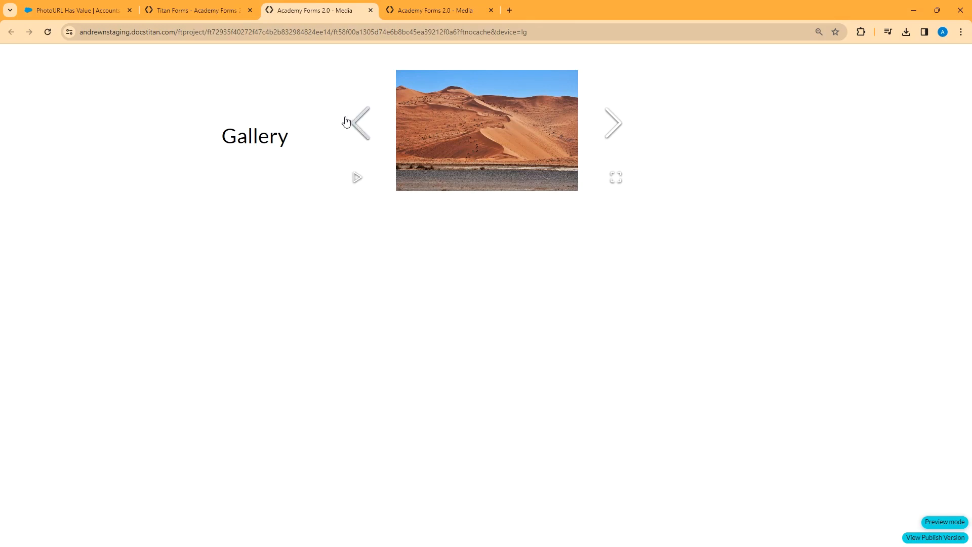
pyautogui.click(617, 125)
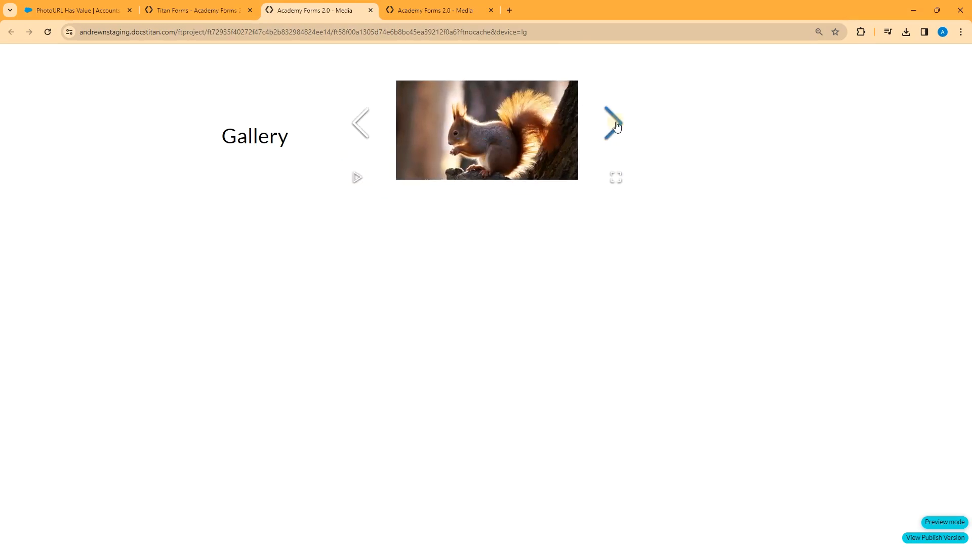
pyautogui.click(617, 125)
pyautogui.click(617, 125)
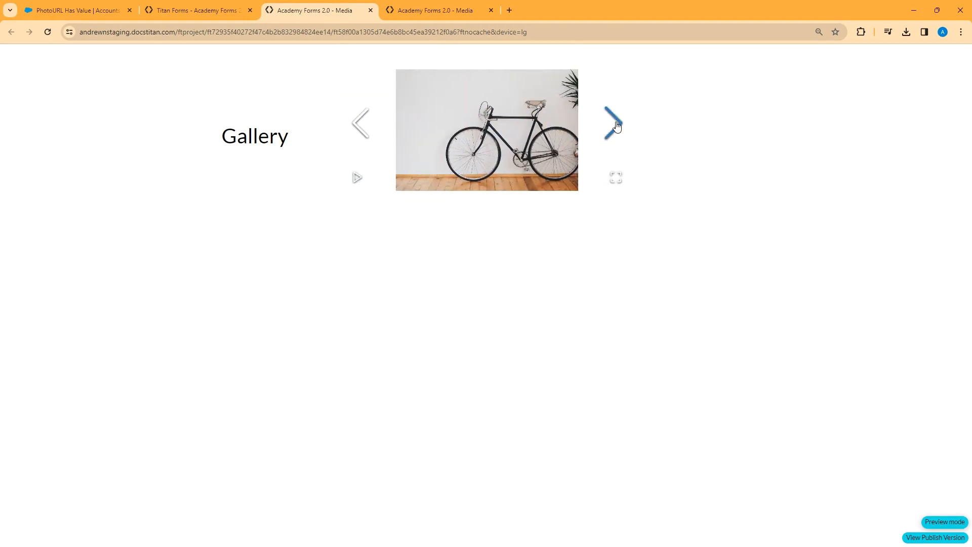
pyautogui.click(617, 125)
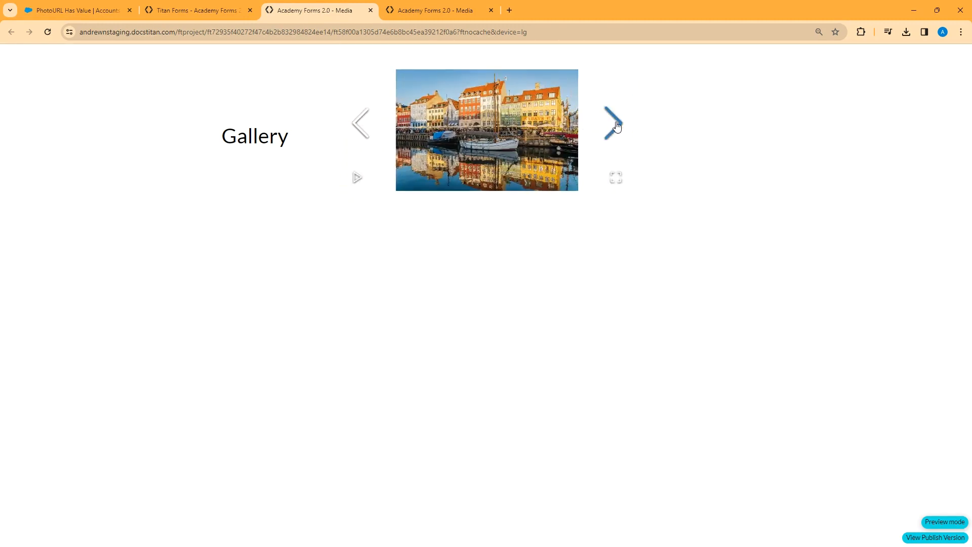
pyautogui.click(369, 8)
pyautogui.click(370, 8)
# Find the Video section of the form and show the YouTube and Vimeo elements among the Media elements
pyautogui.scroll(-7, 216, 436)
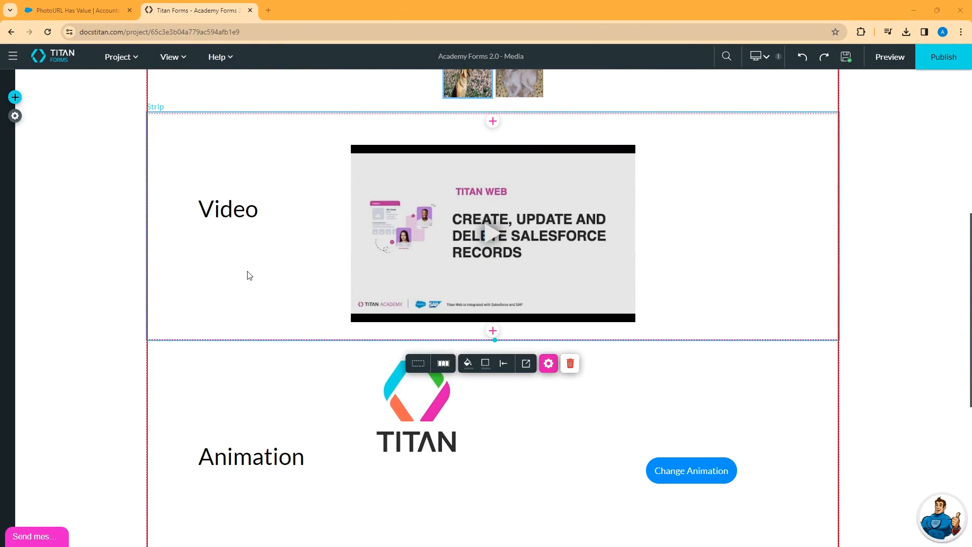
pyautogui.click(16, 102)
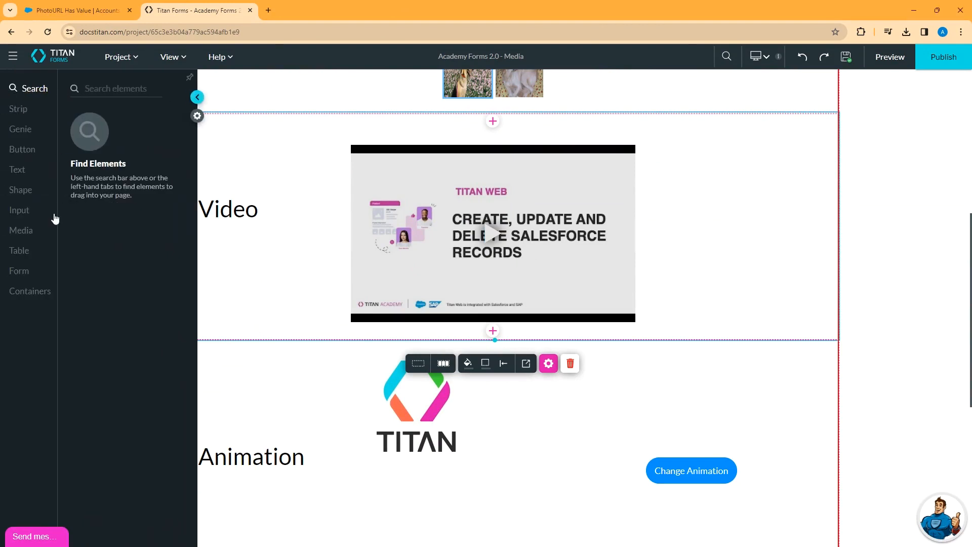
pyautogui.click(26, 229)
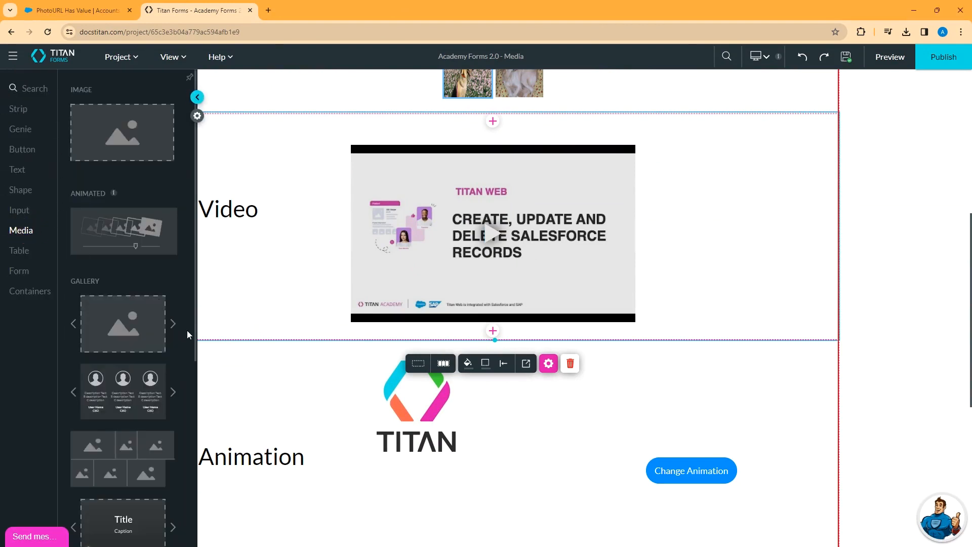
pyautogui.scroll(-10, 185, 333)
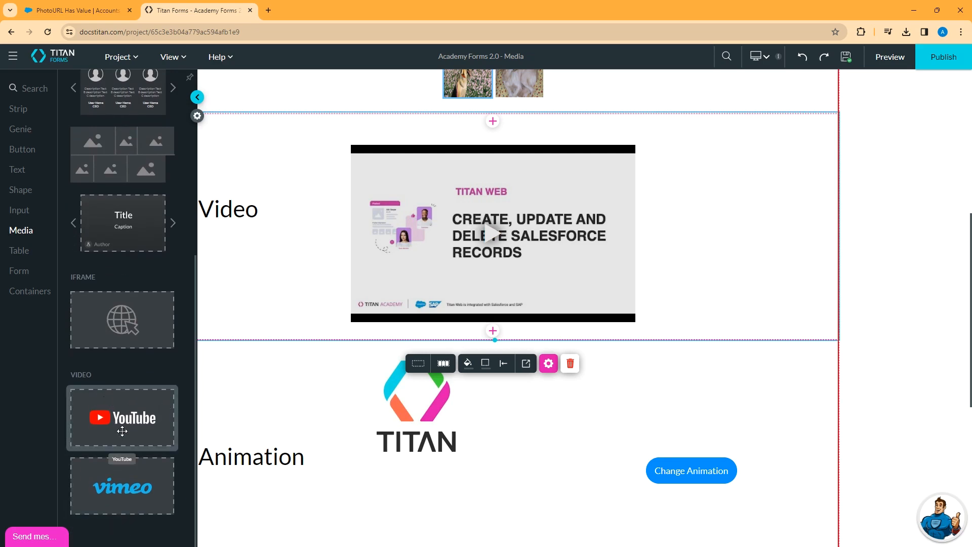
# Open the settings of the form's existing YouTube video and highlight its link
pyautogui.moveTo(122, 431); pyautogui.dragTo(429, 192)
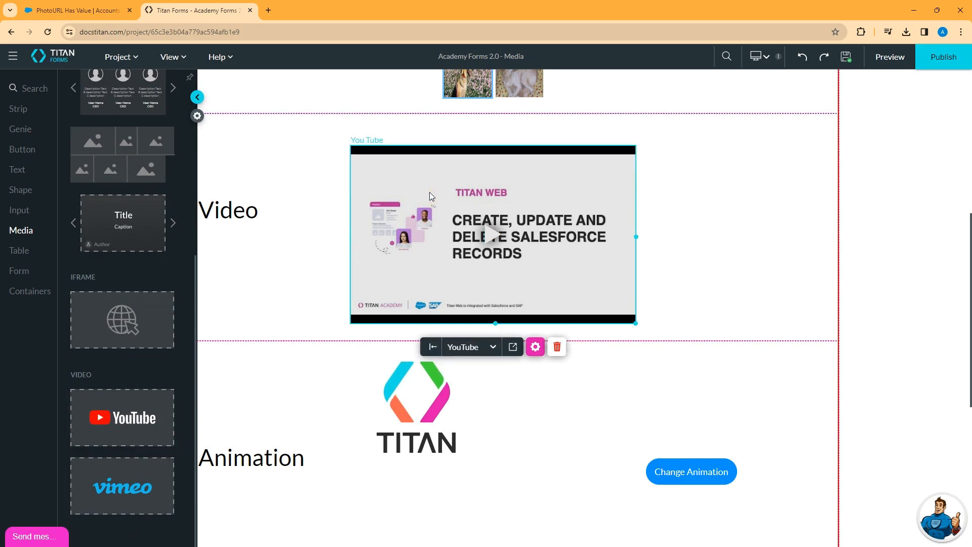
pyautogui.click(535, 348)
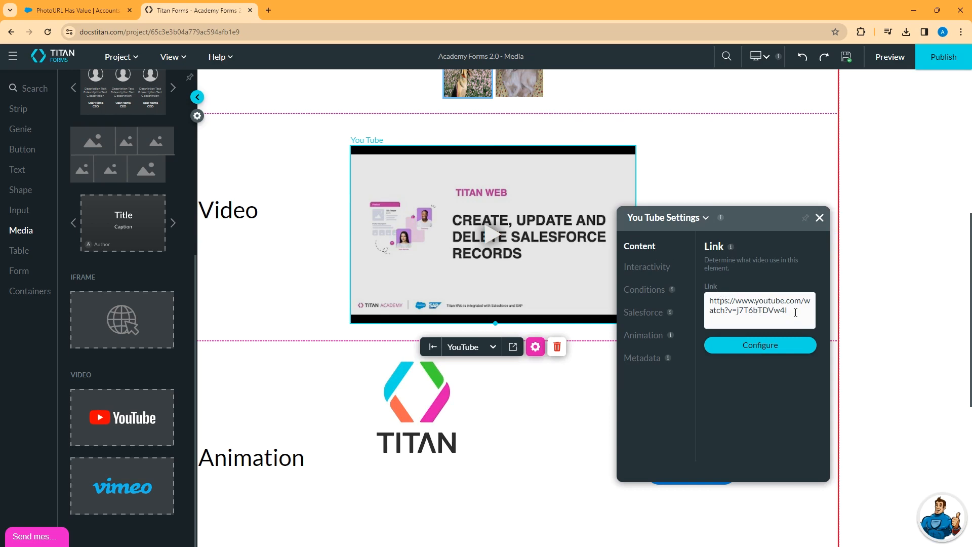
pyautogui.moveTo(793, 309); pyautogui.dragTo(696, 299)
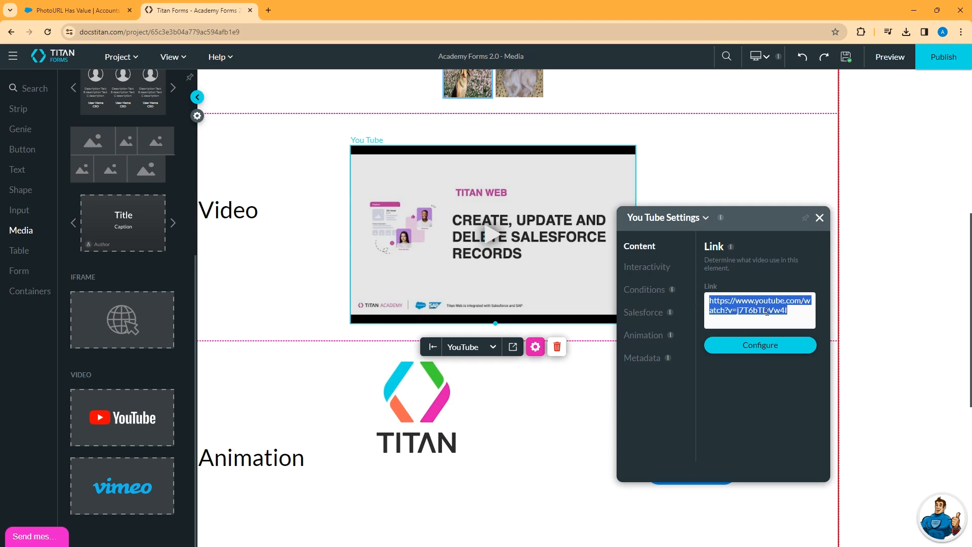
# Review the YouTube video's URL configuration without applying it, and play the video in a preview, closing the preview tab when done
pyautogui.click(760, 344)
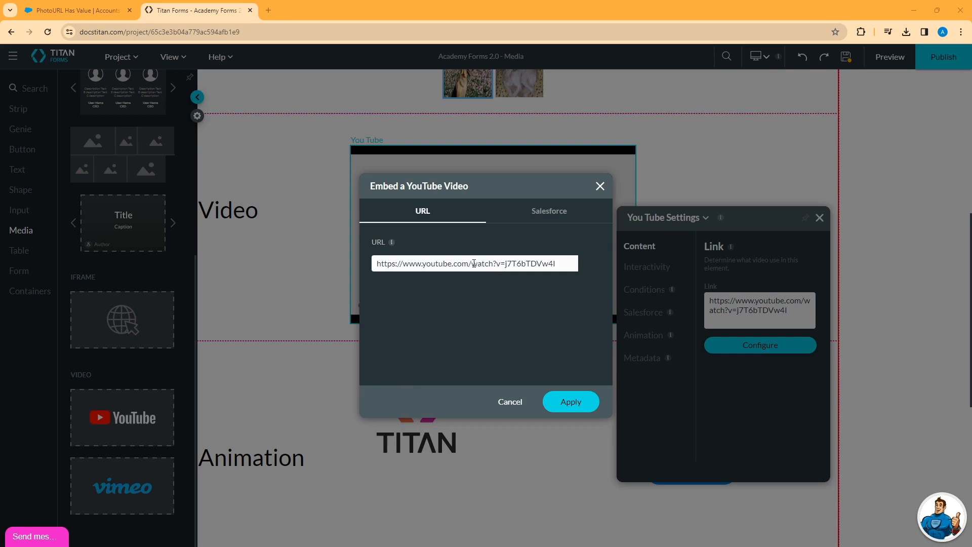
pyautogui.click(599, 186)
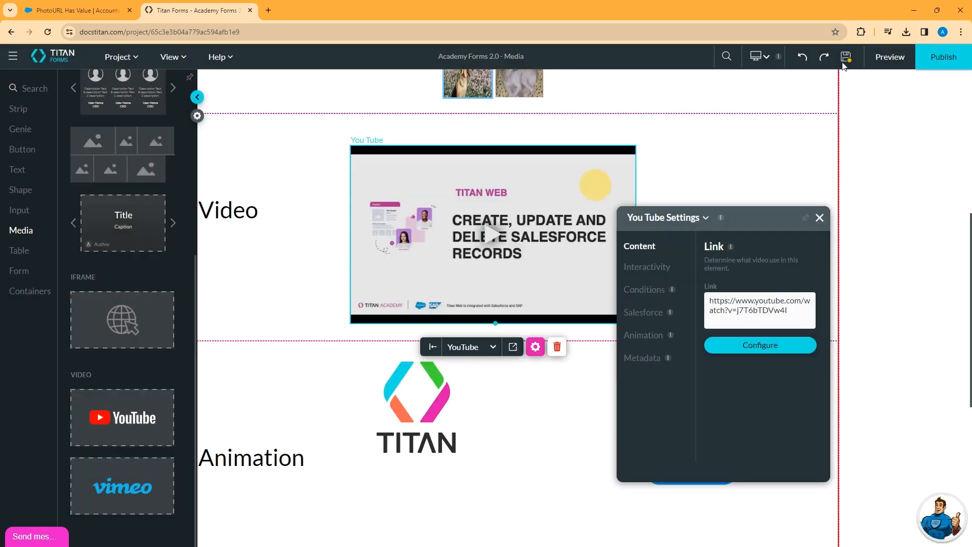
pyautogui.click(889, 57)
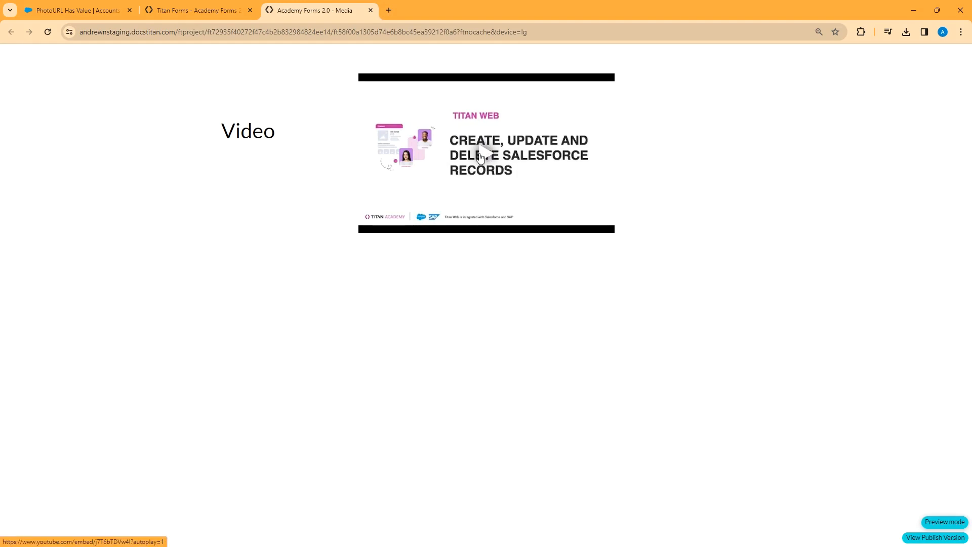
pyautogui.click(481, 155)
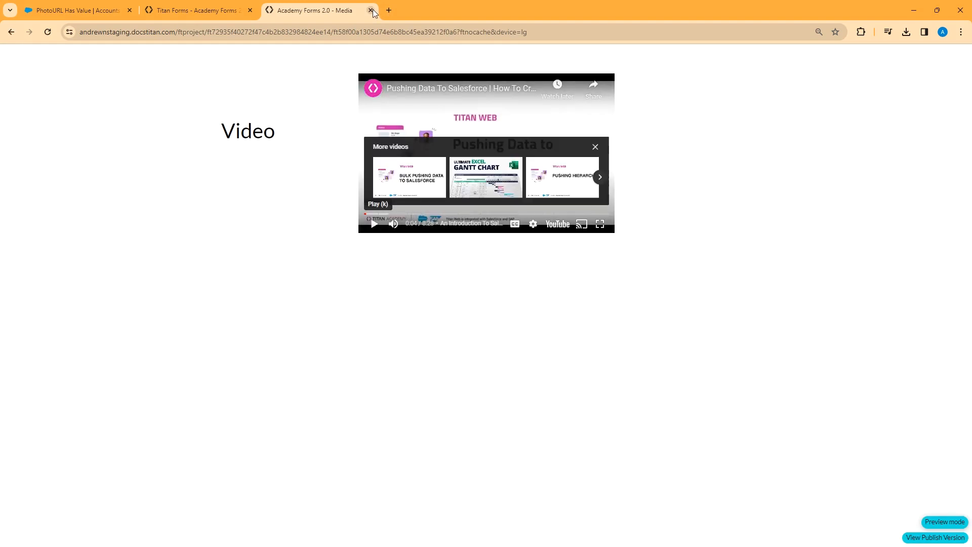
pyautogui.click(370, 10)
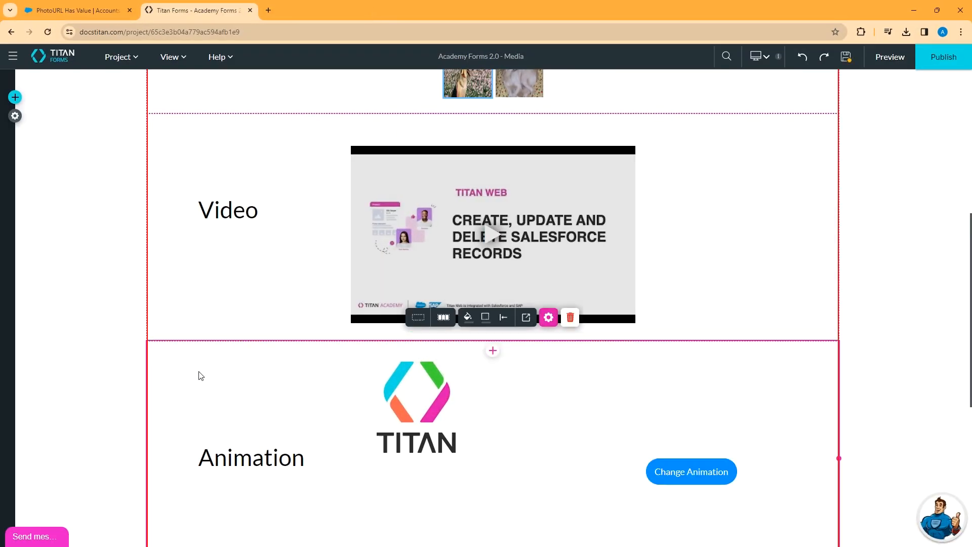
# Find the Animation section of the form and show the Animated element among the Media elements, closing the element list when done
pyautogui.scroll(-3, 208, 365)
pyautogui.scroll(-1, 214, 345)
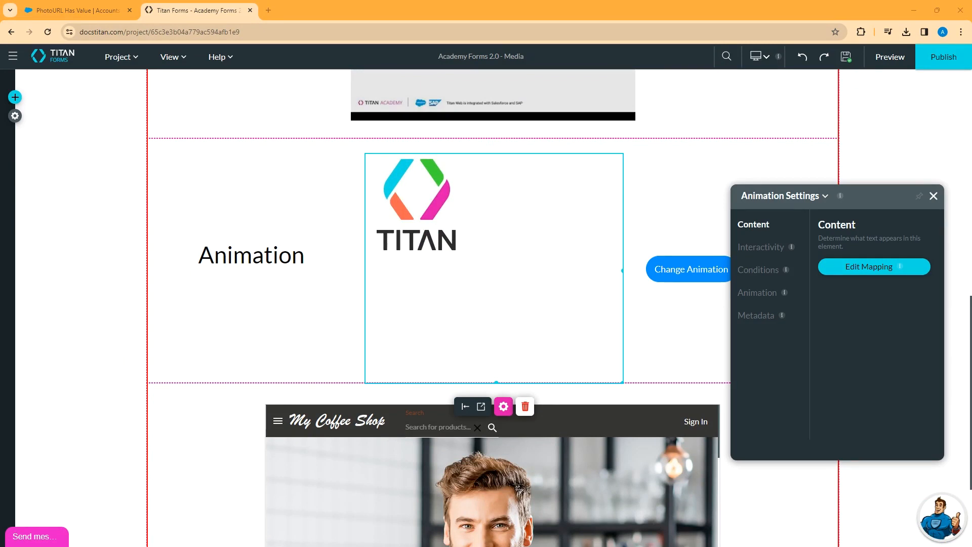
pyautogui.click(15, 98)
pyautogui.click(19, 233)
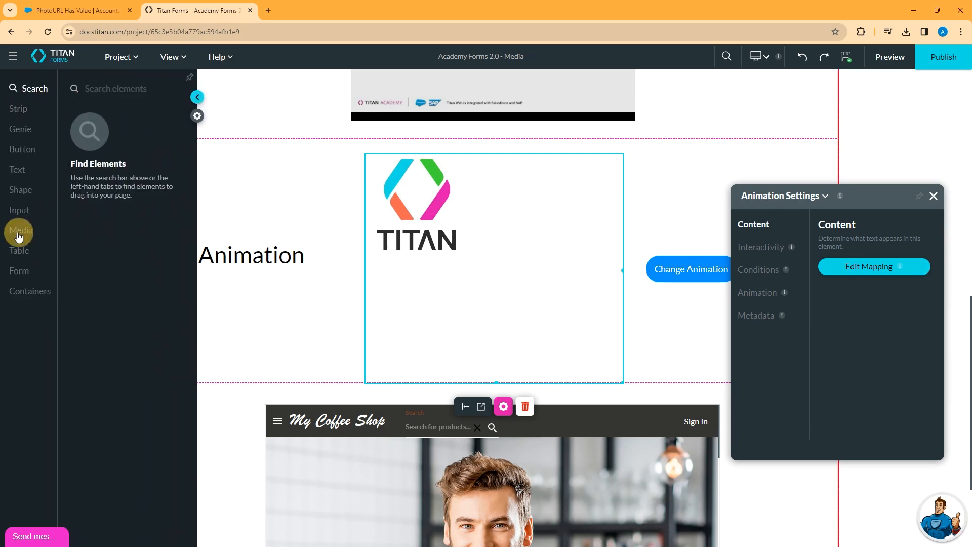
pyautogui.scroll(-5, 169, 390)
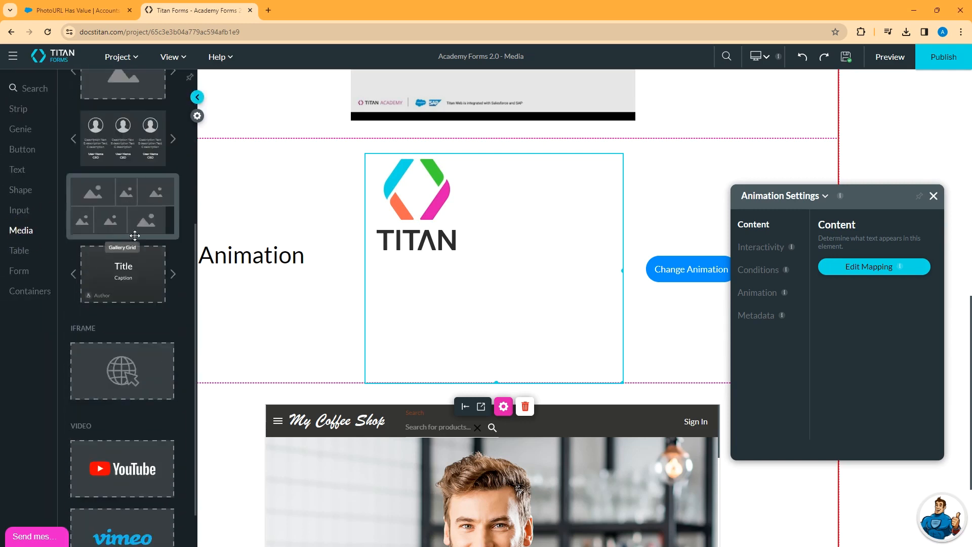
pyautogui.scroll(5, 135, 236)
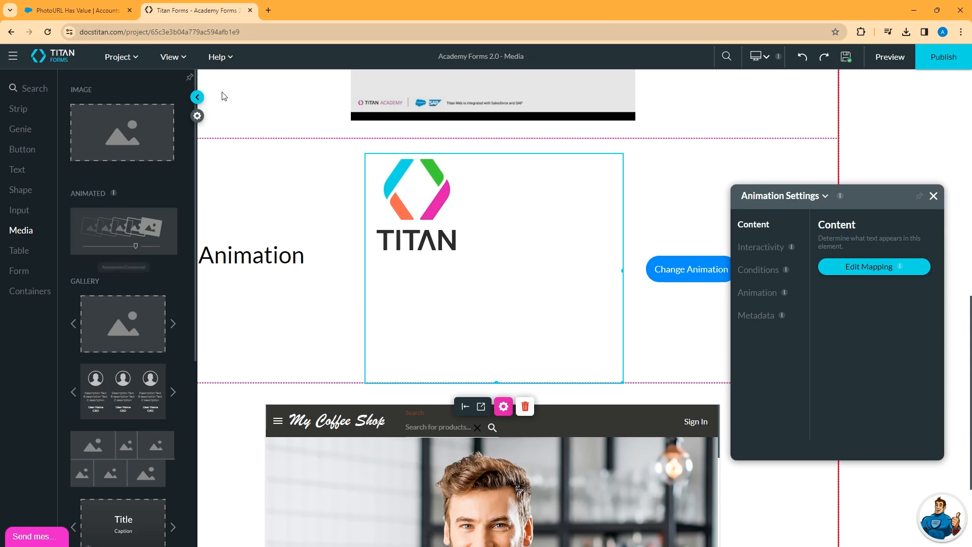
pyautogui.click(198, 97)
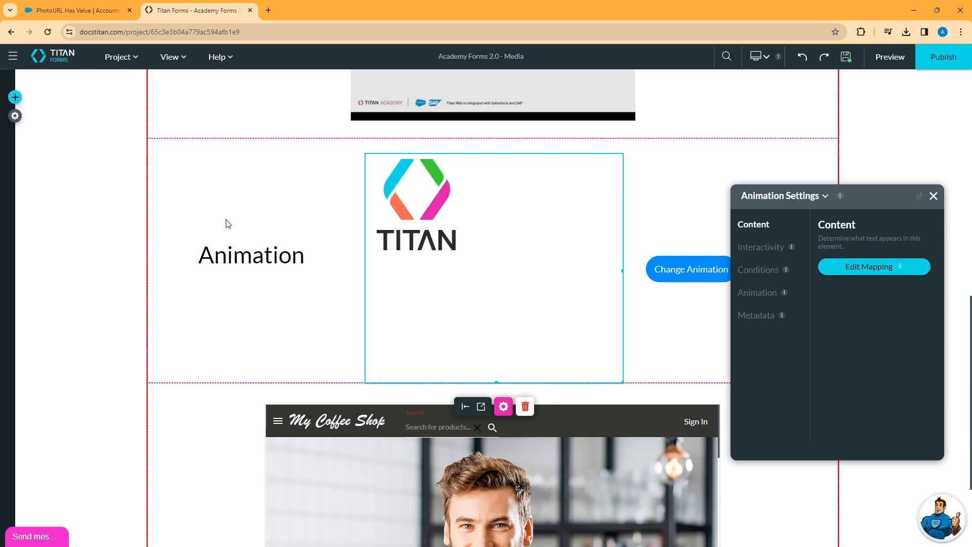
# Open the animation's mapping and review the Choose, Upload and URL image sources for item ft0, cancelling without picking an image
pyautogui.click(497, 267)
pyautogui.moveTo(845, 200); pyautogui.dragTo(810, 148)
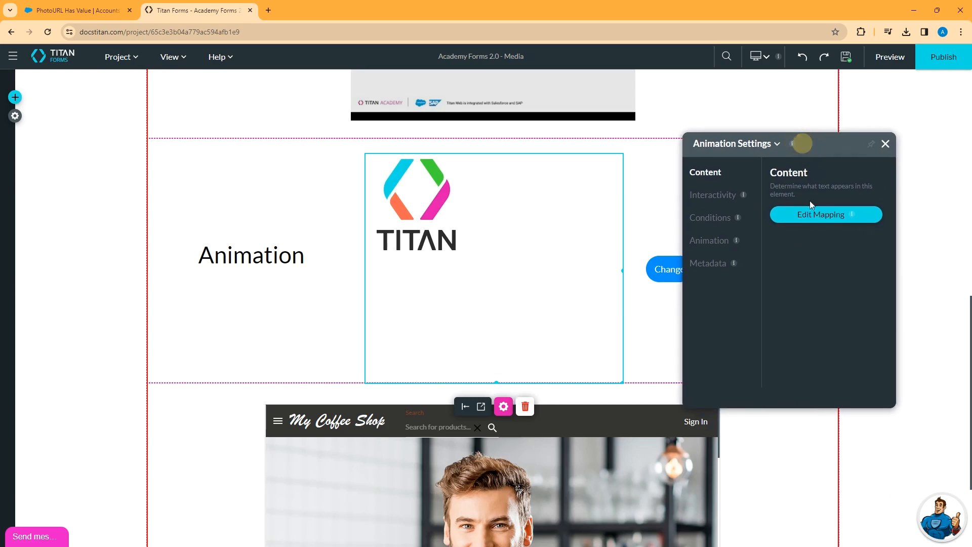
pyautogui.click(822, 213)
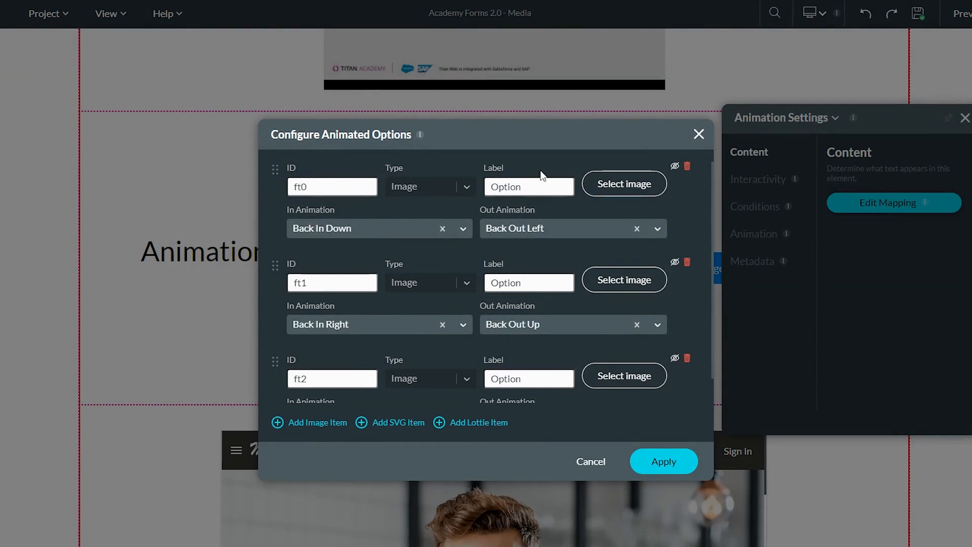
pyautogui.click(614, 191)
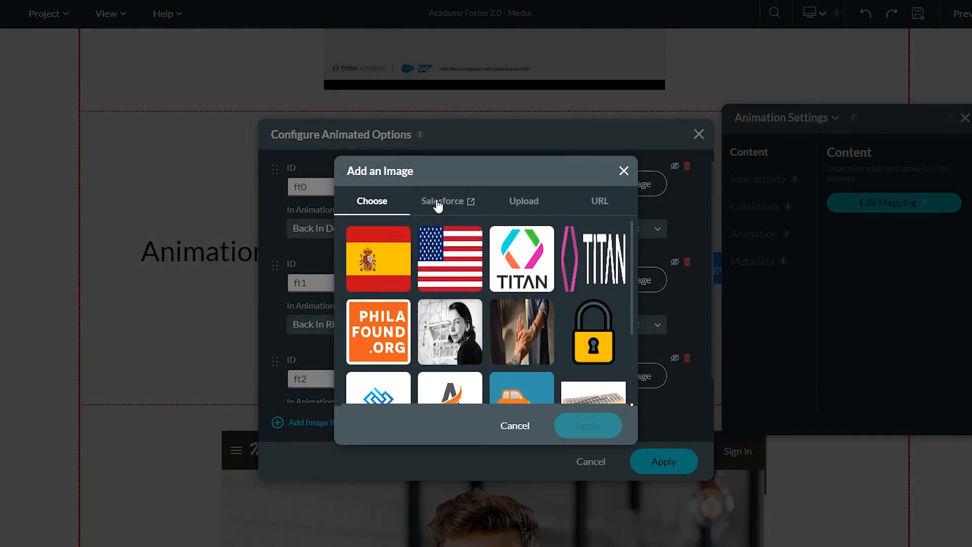
pyautogui.click(529, 204)
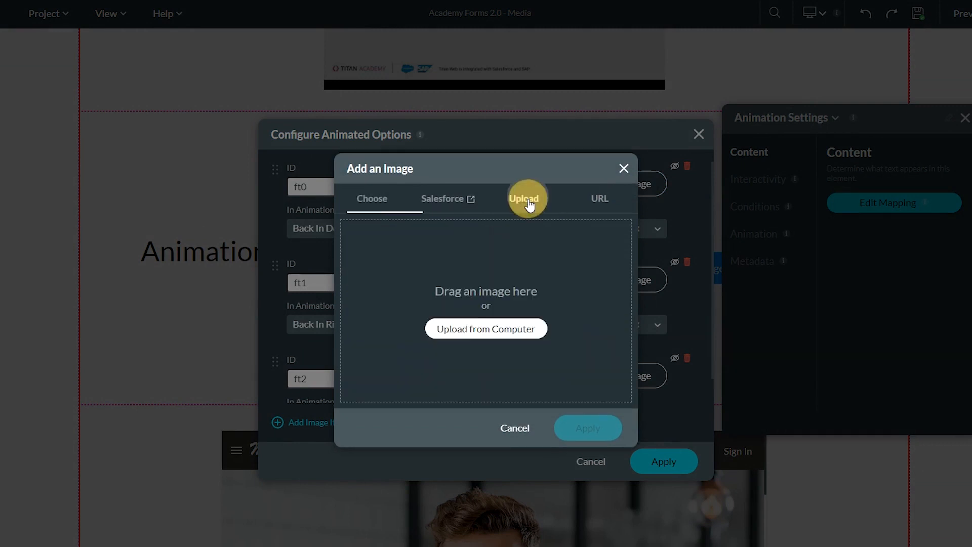
pyautogui.click(604, 205)
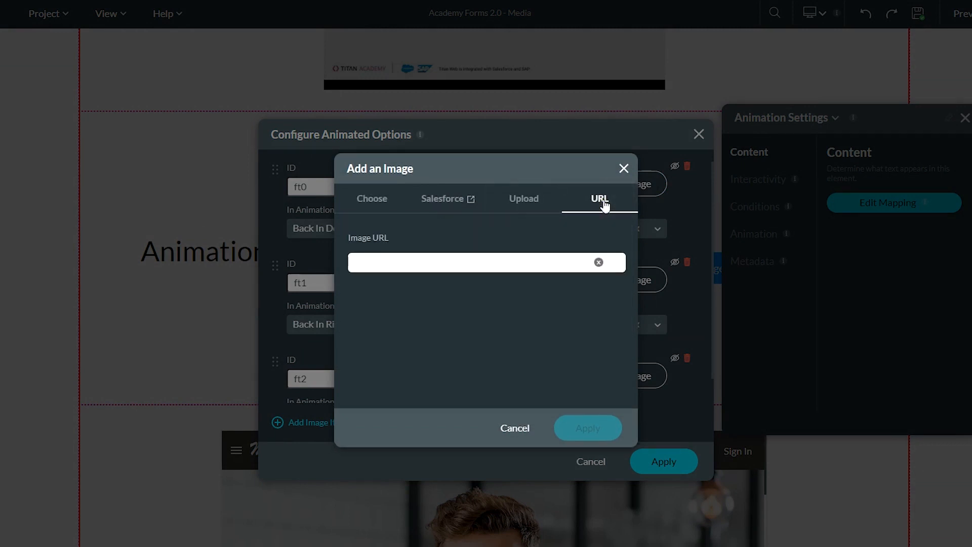
pyautogui.click(379, 204)
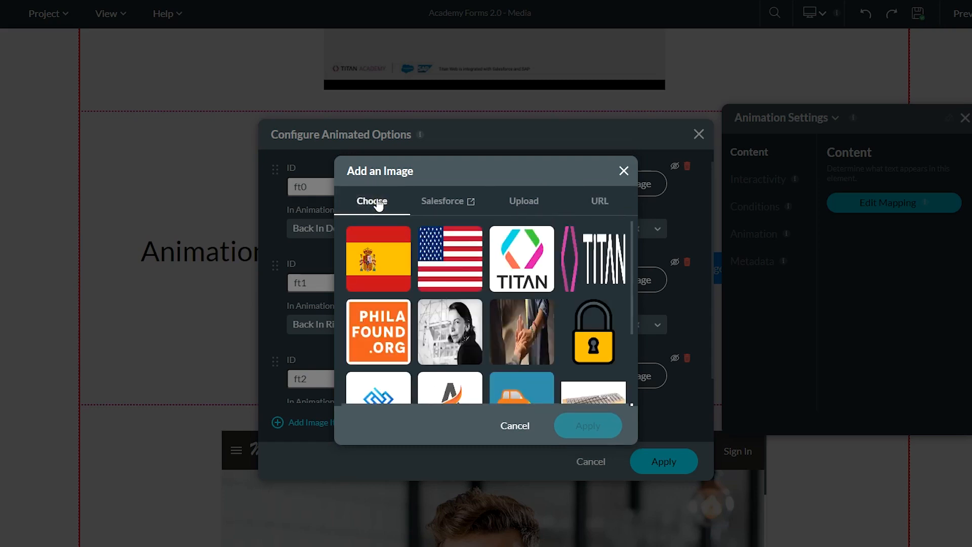
pyautogui.click(520, 426)
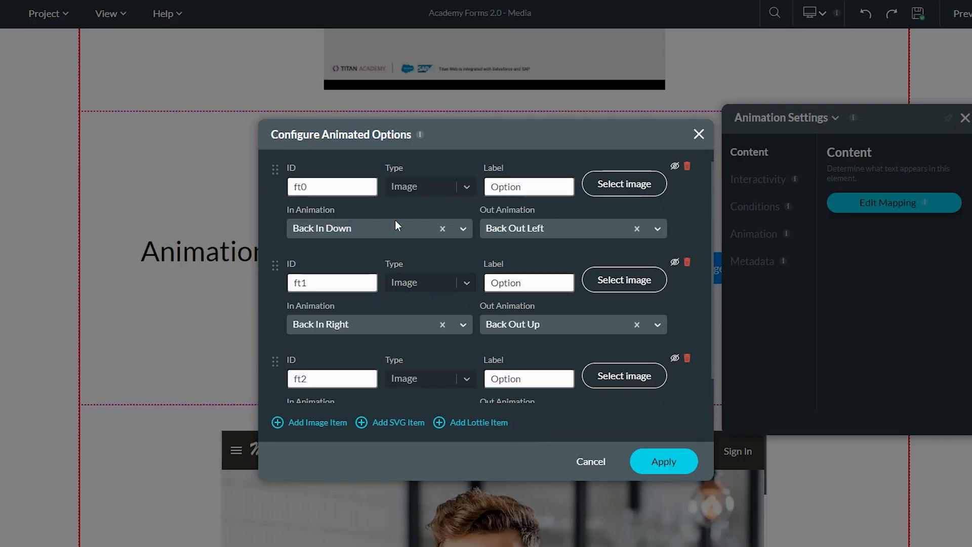
# Set item ft0's In Animation to Bounce In and its Out Animation to Bounce Out
pyautogui.click(461, 229)
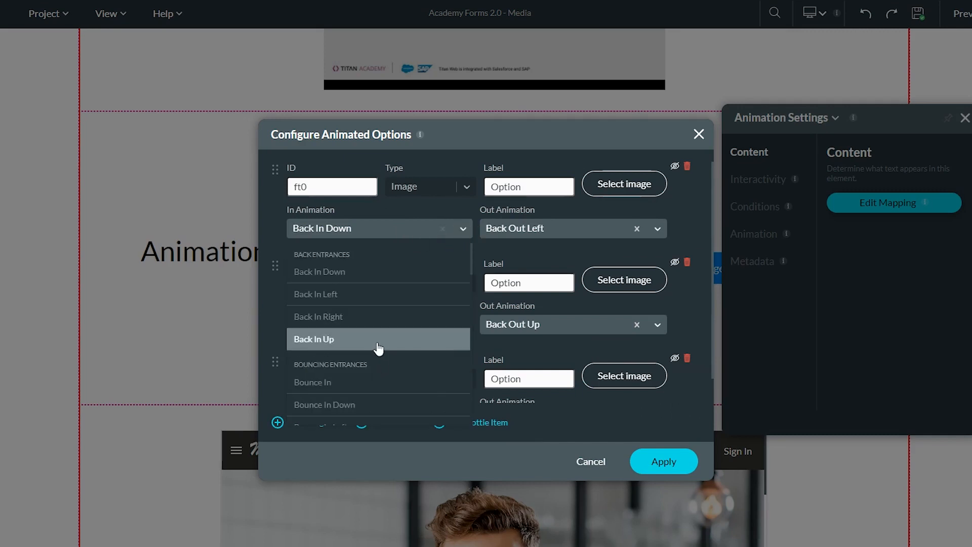
pyautogui.click(326, 382)
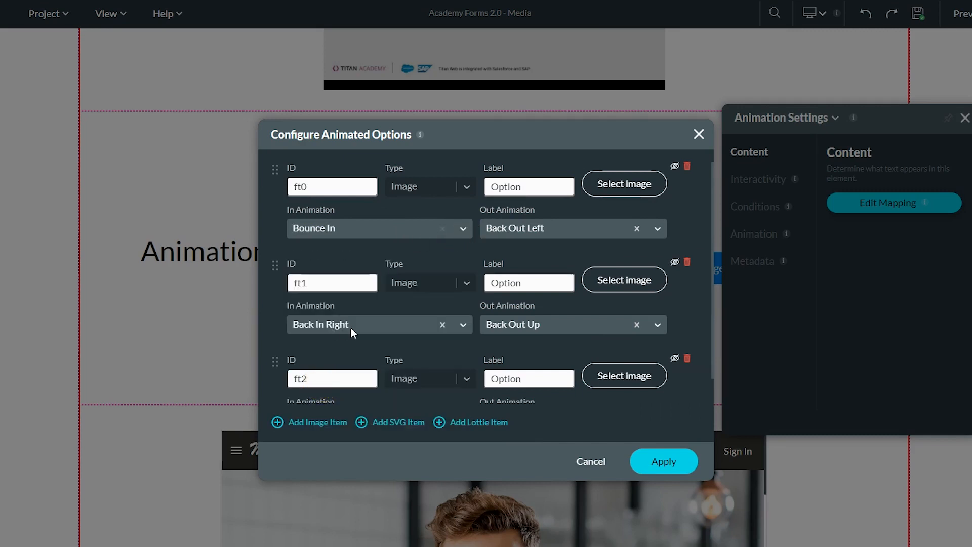
pyautogui.click(658, 228)
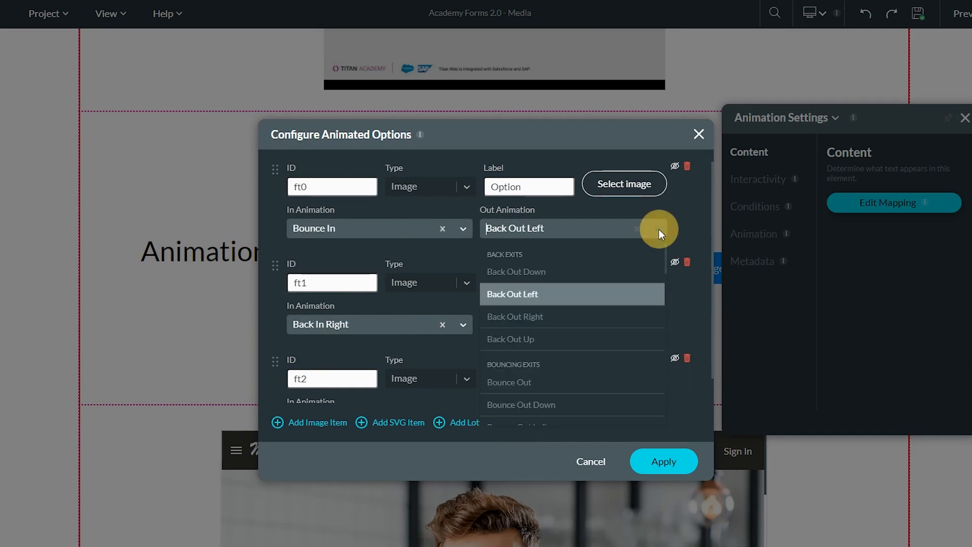
pyautogui.scroll(-3, 623, 294)
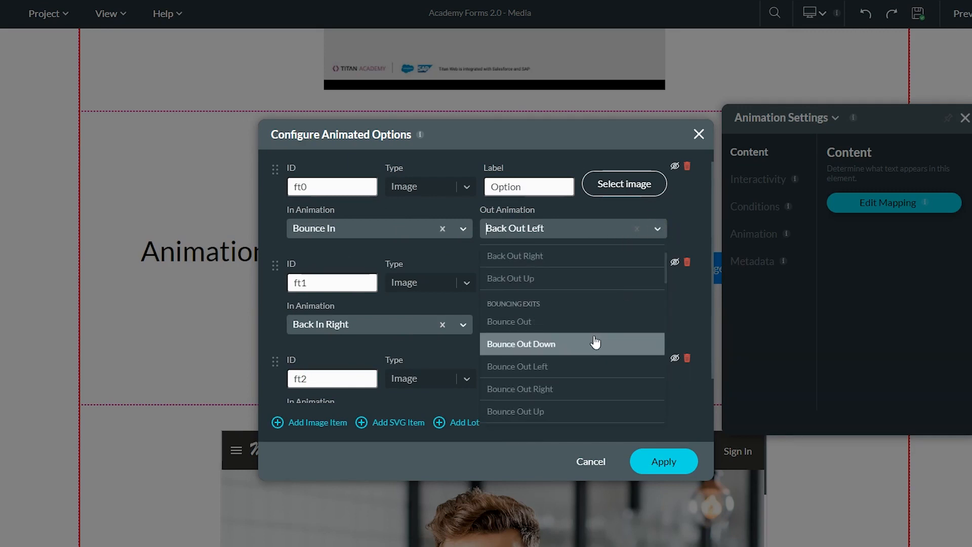
pyautogui.click(540, 321)
# Set item ft1's Out Animation to Back Out Down
pyautogui.scroll(-1, 583, 311)
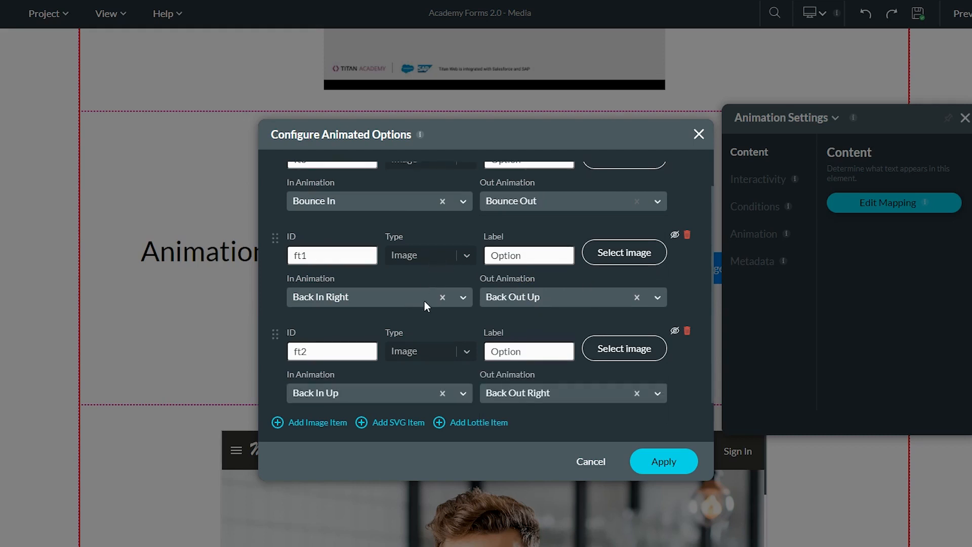
pyautogui.click(617, 299)
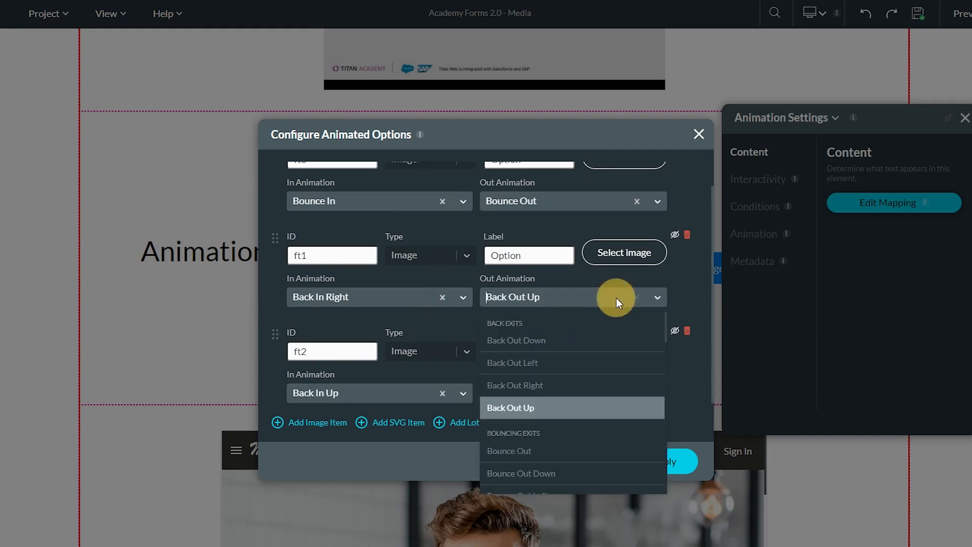
pyautogui.scroll(-1, 584, 369)
pyautogui.scroll(1, 583, 368)
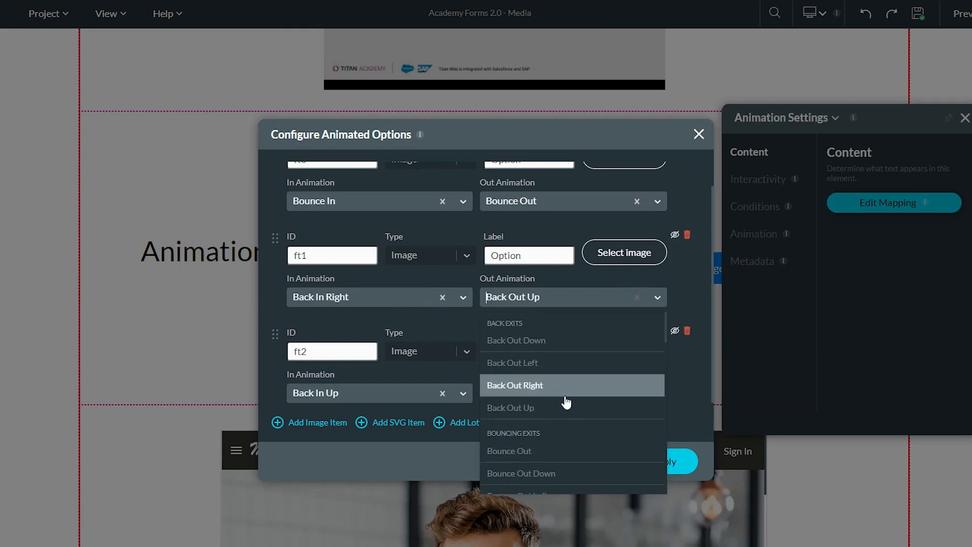
pyautogui.click(561, 400)
pyautogui.click(596, 297)
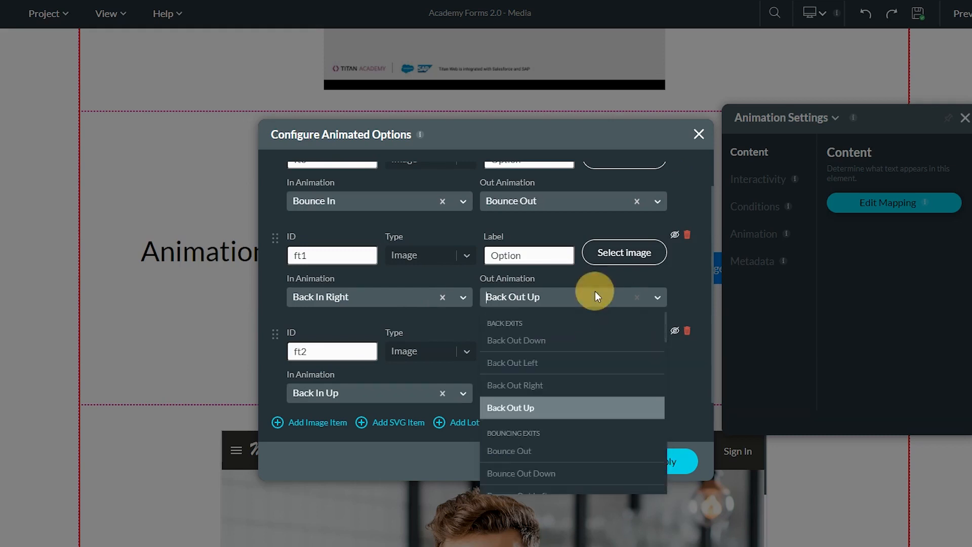
pyautogui.scroll(1, 570, 348)
pyautogui.click(569, 349)
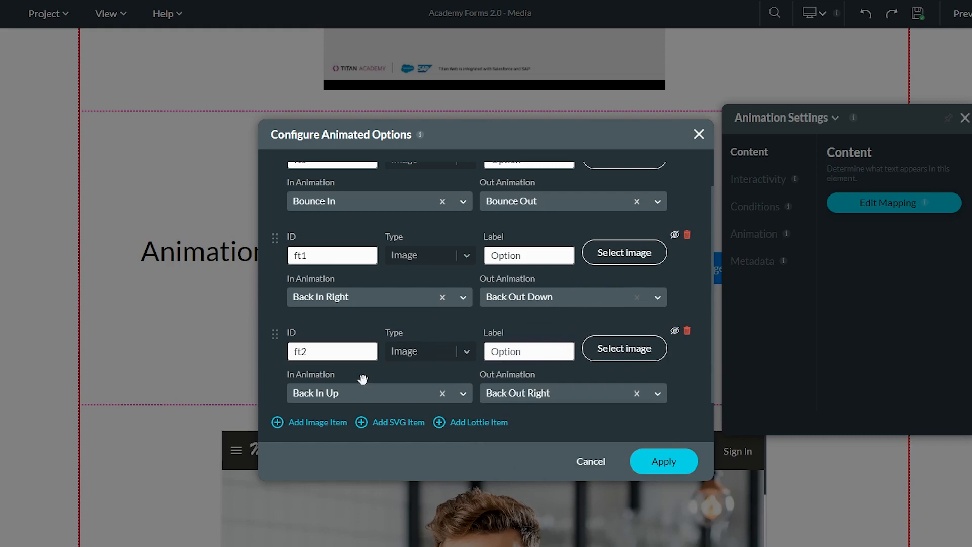
# Set item ft2's In Animation to Bounce In Up and its Out Animation to Bounce Out Down
pyautogui.click(393, 396)
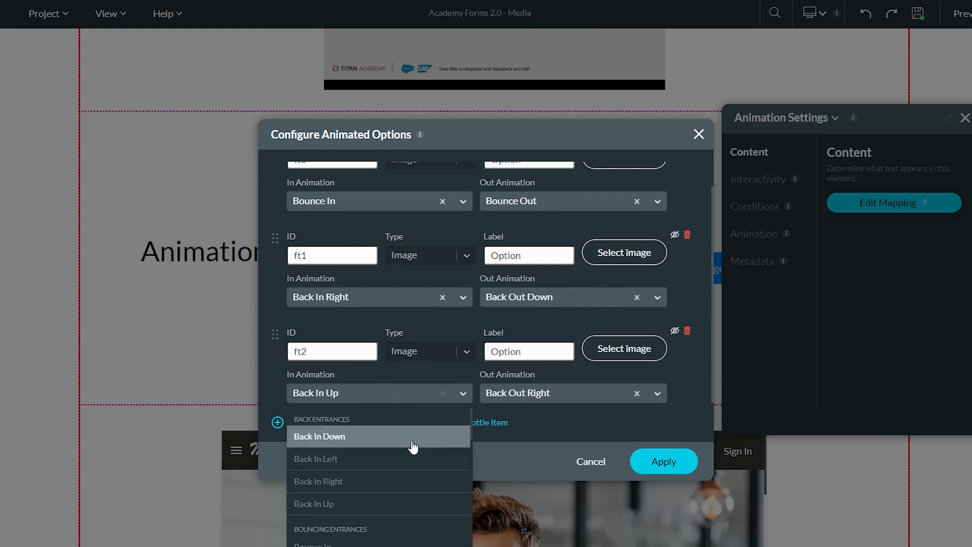
pyautogui.scroll(-2, 412, 446)
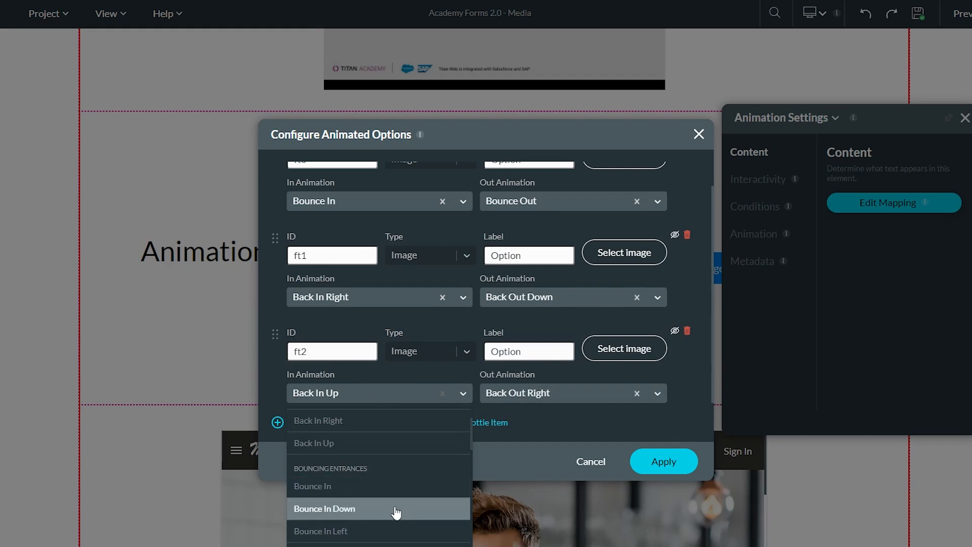
pyautogui.click(397, 546)
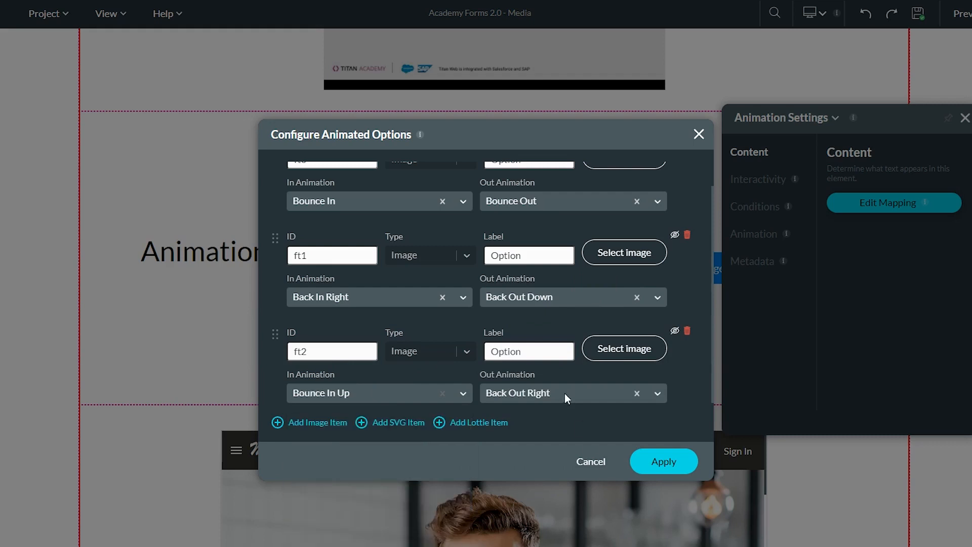
pyautogui.click(580, 393)
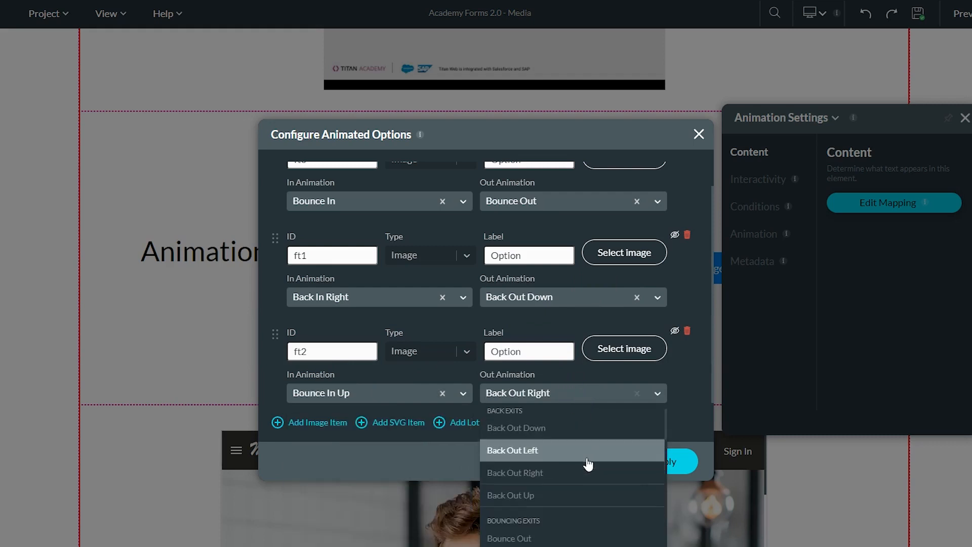
pyautogui.scroll(-2, 586, 461)
pyautogui.scroll(1, 559, 343)
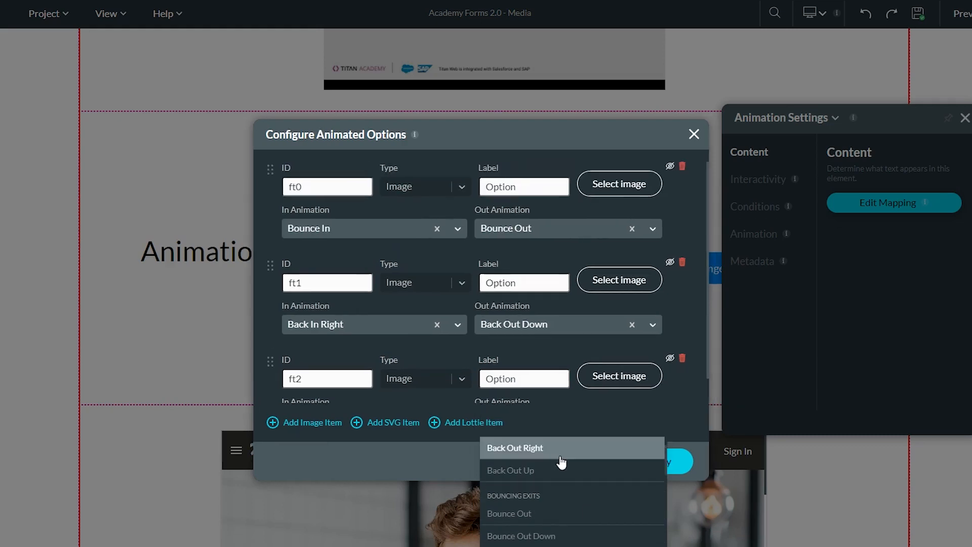
pyautogui.click(541, 535)
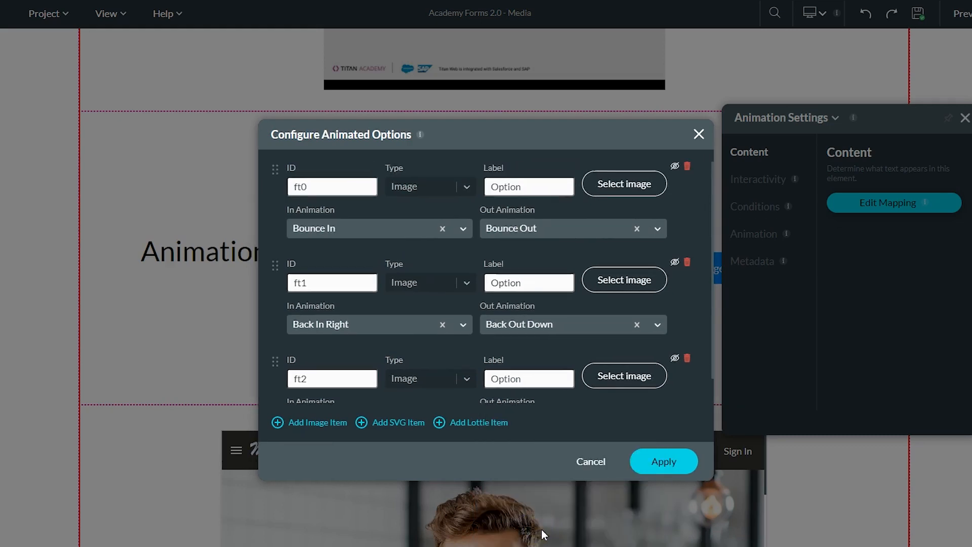
# Apply the animated options and save the form, closing the animation settings
pyautogui.scroll(-1, 598, 436)
pyautogui.click(641, 444)
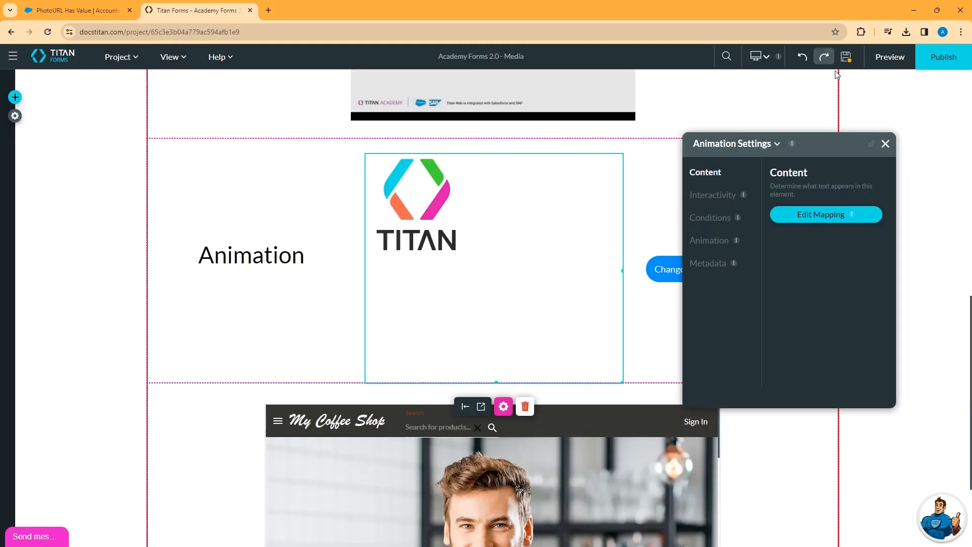
pyautogui.click(884, 143)
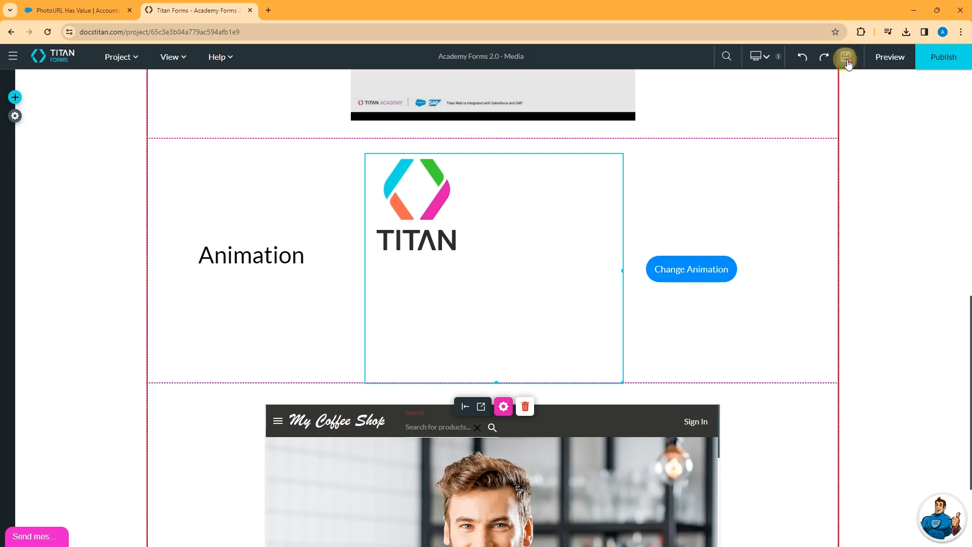
# Inspect the AnimatedInteractivity node in the Change Animation button's on-click action, and leave the action without applying changes
pyautogui.click(710, 276)
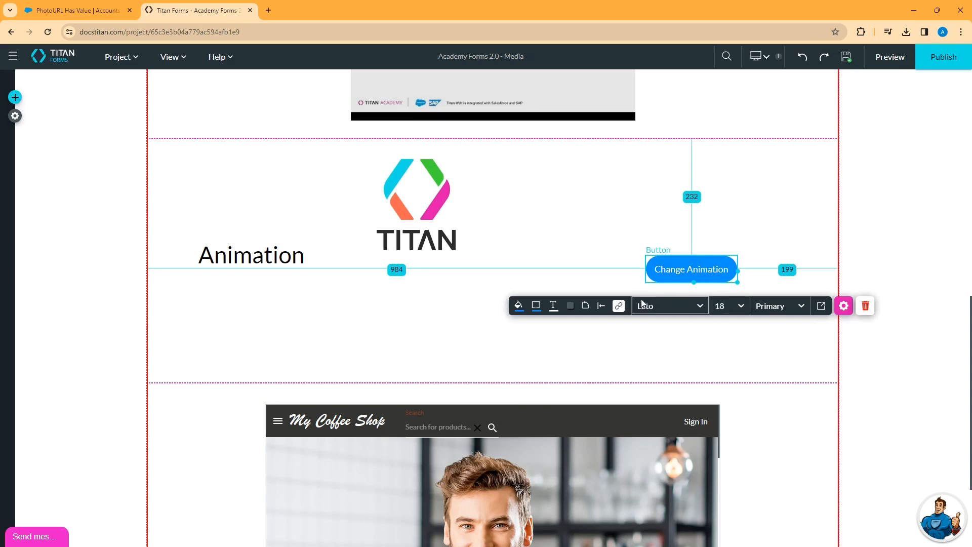
pyautogui.click(619, 306)
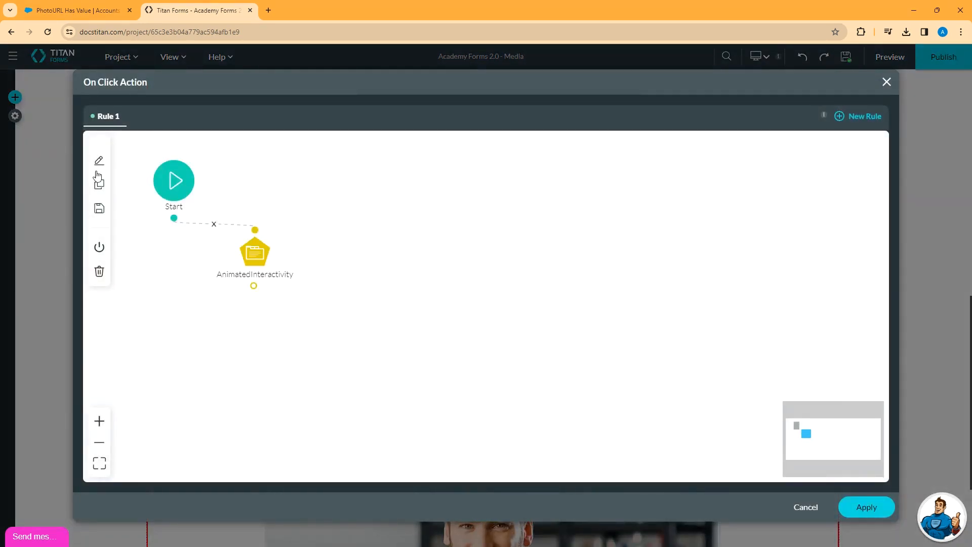
pyautogui.moveTo(257, 253)
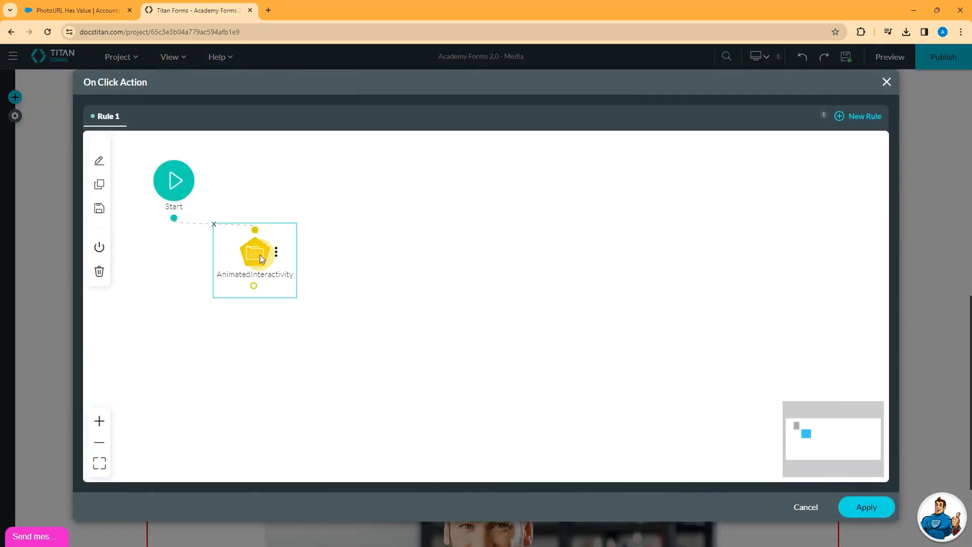
pyautogui.doubleClick(257, 253)
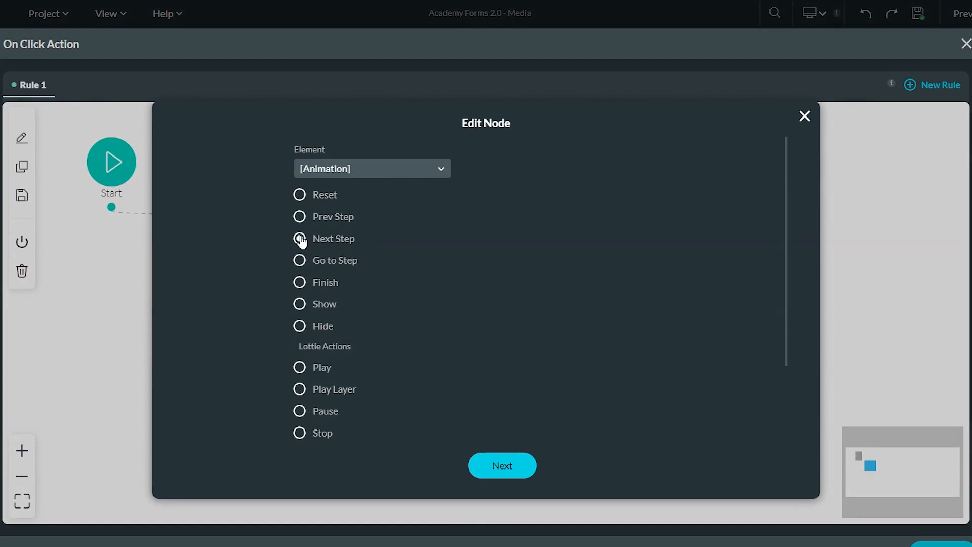
pyautogui.click(804, 118)
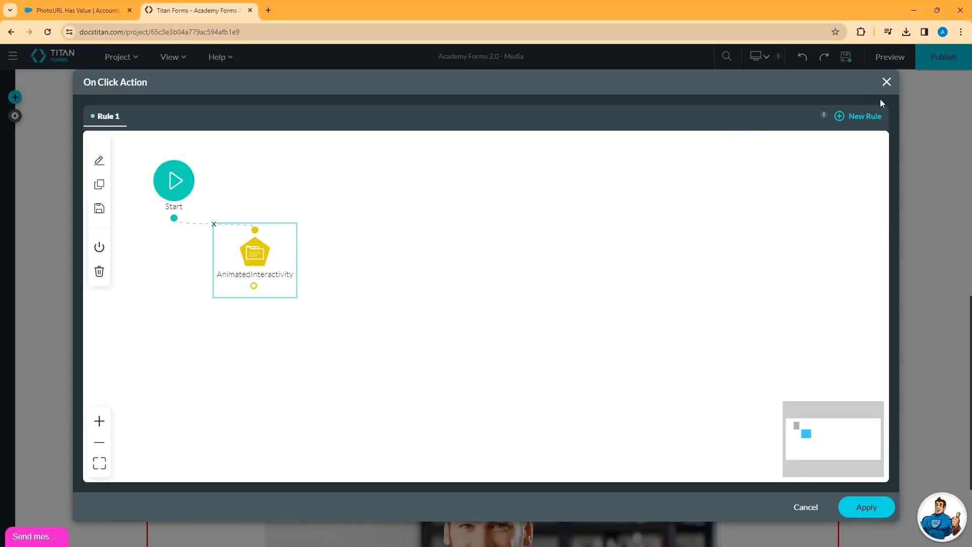
pyautogui.click(966, 43)
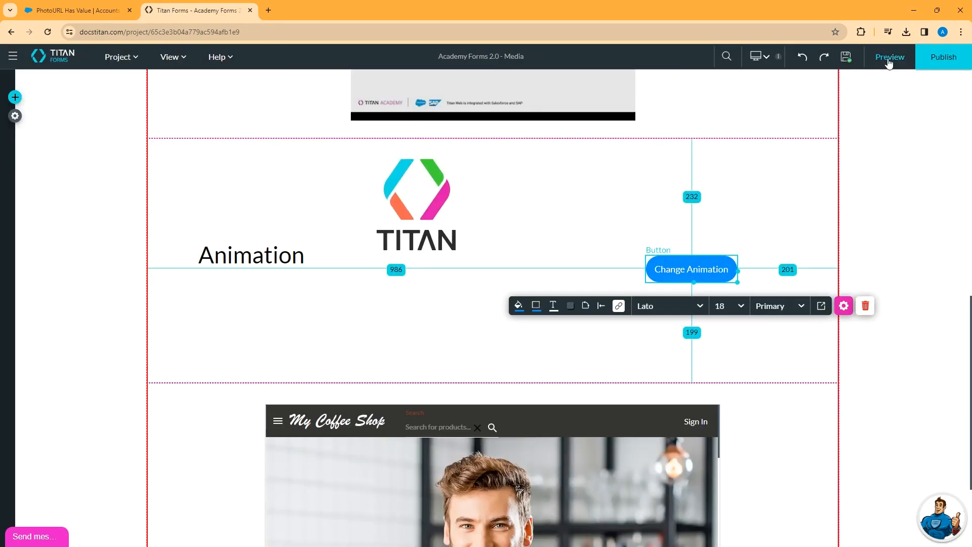
# Preview the form and run Change Animation twice to cycle through the animated images
pyautogui.click(887, 59)
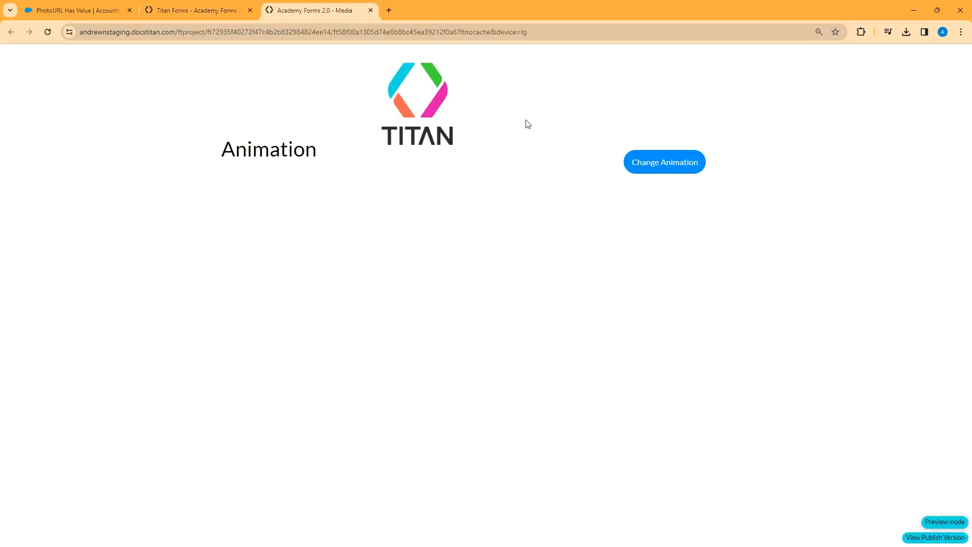
pyautogui.click(649, 167)
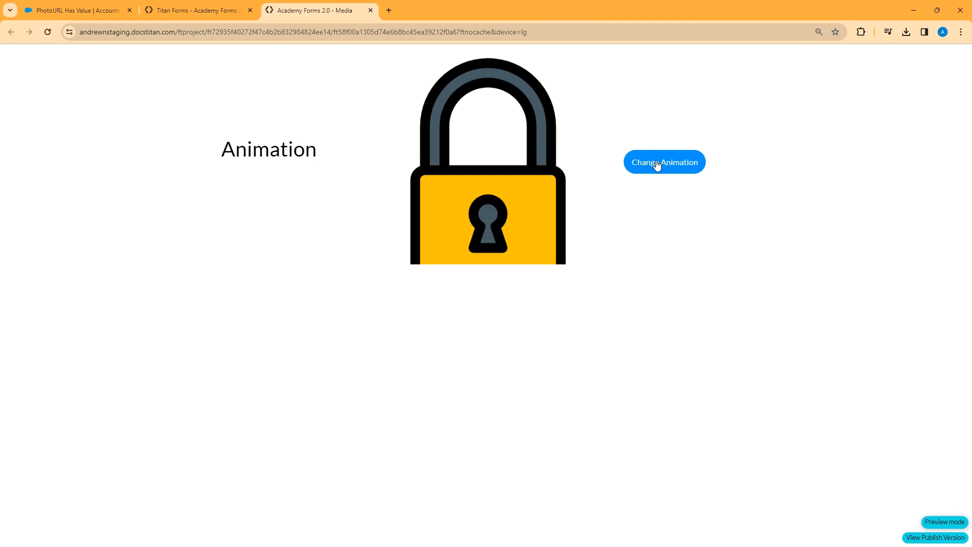
pyautogui.click(657, 165)
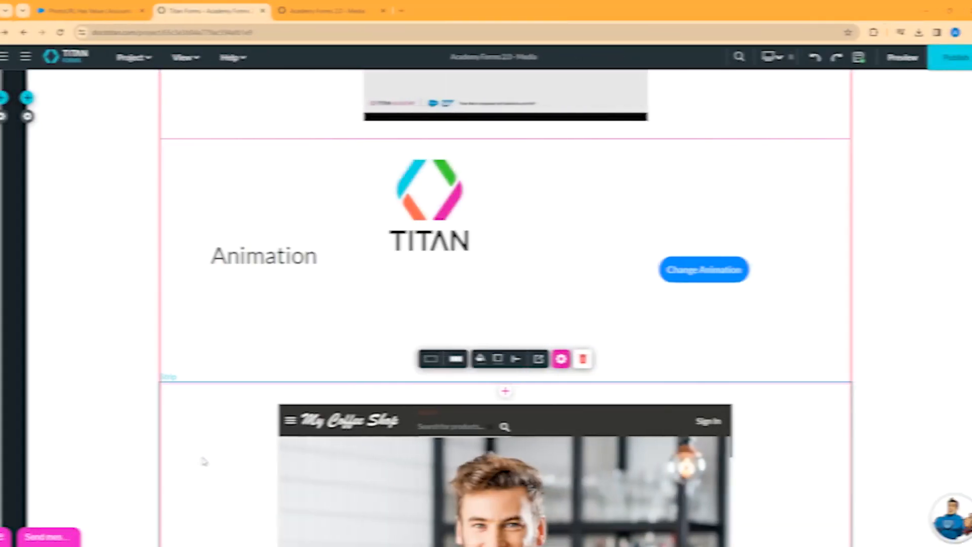
# Locate the Iframe element among the media elements, working from the strip that contains the My Coffee Shop page
pyautogui.scroll(-3, 198, 455)
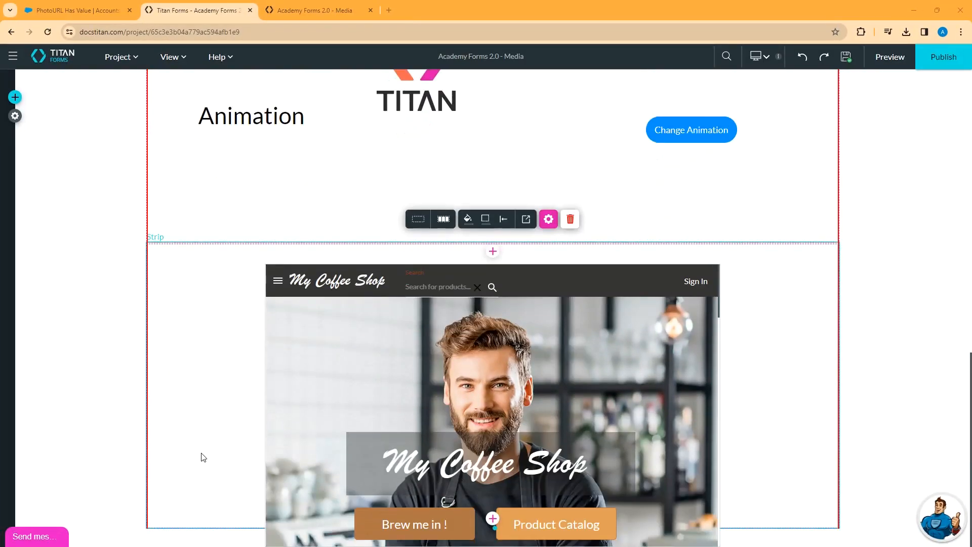
pyautogui.click(200, 459)
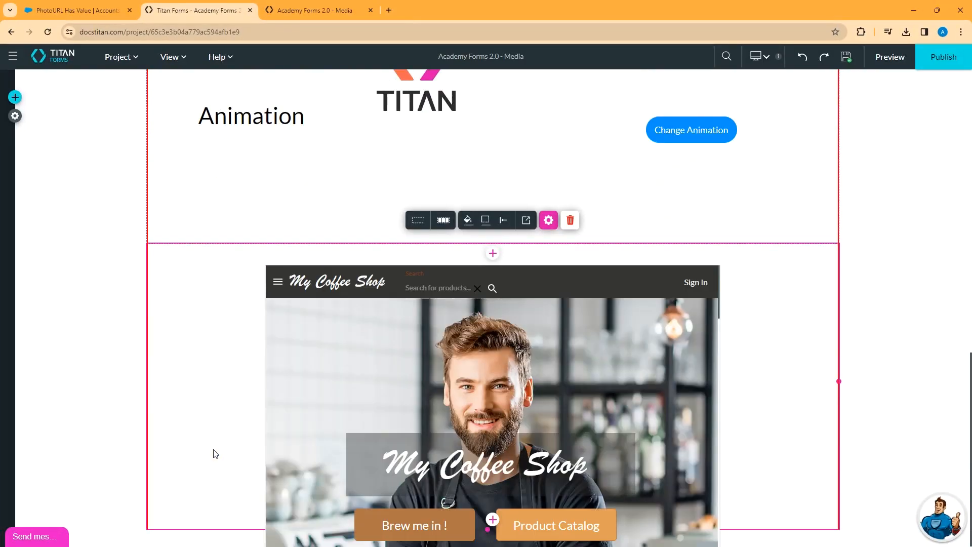
pyautogui.click(14, 96)
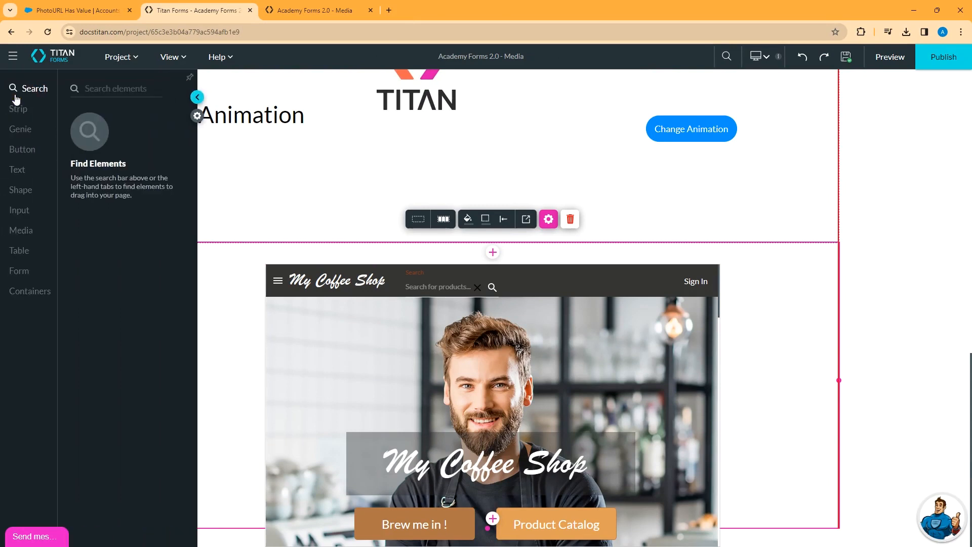
pyautogui.click(20, 232)
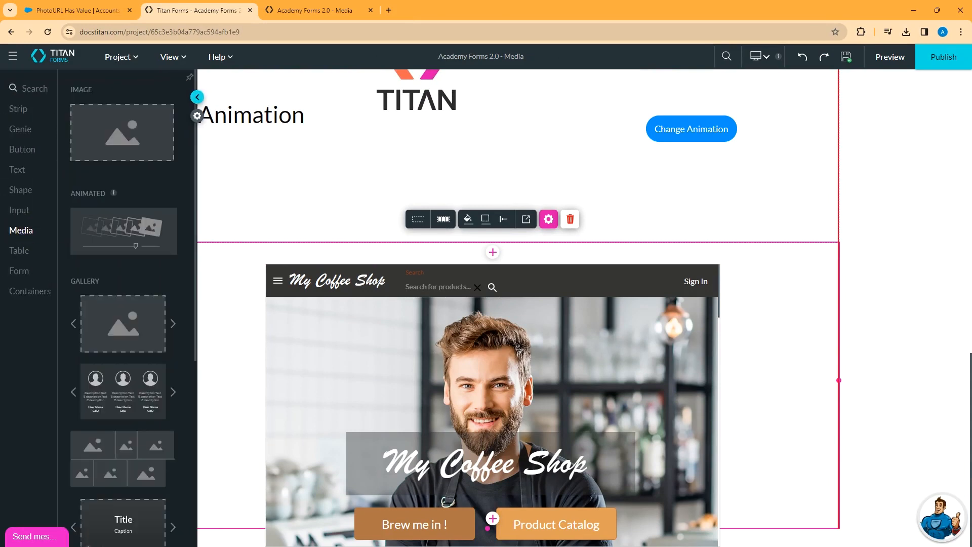
pyautogui.scroll(-5, 102, 402)
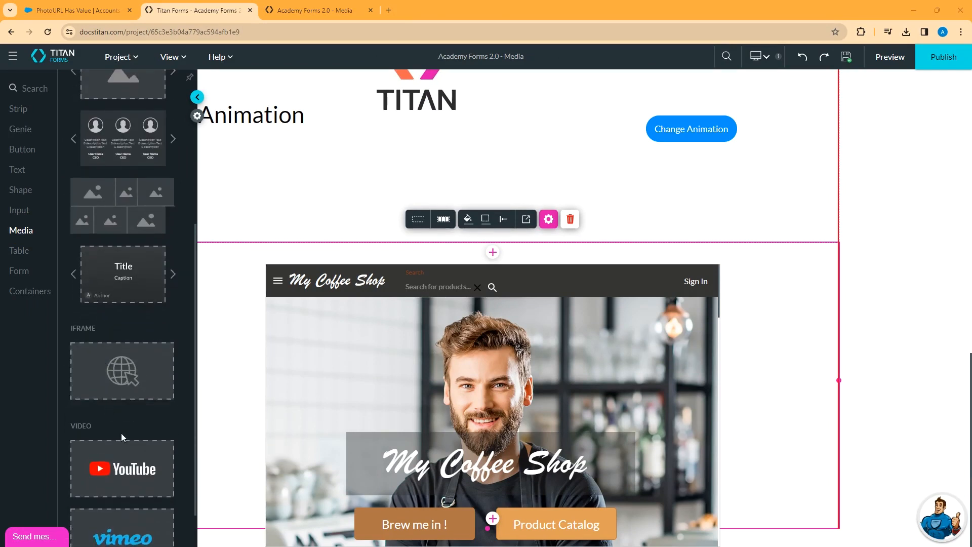
pyautogui.click(121, 377)
pyautogui.moveTo(121, 377); pyautogui.dragTo(398, 356)
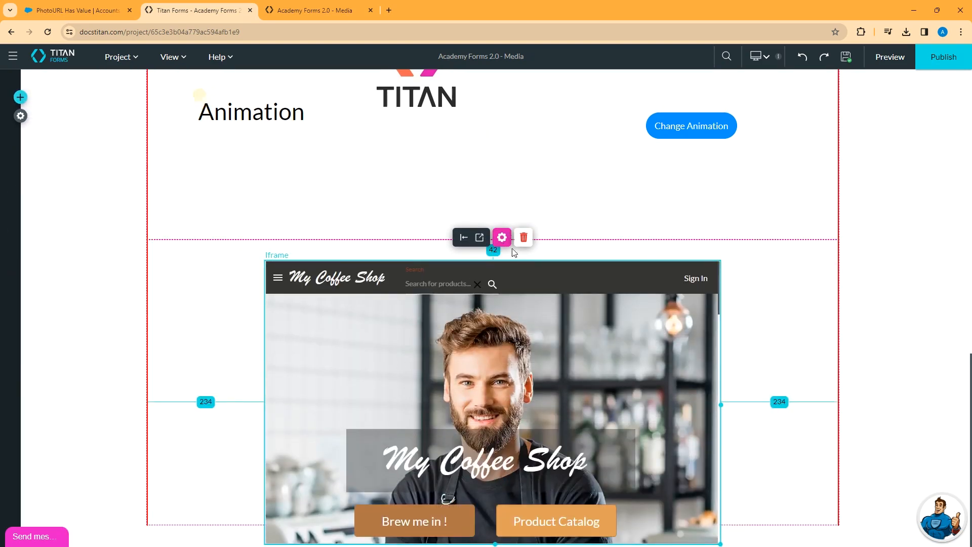
pyautogui.click(502, 237)
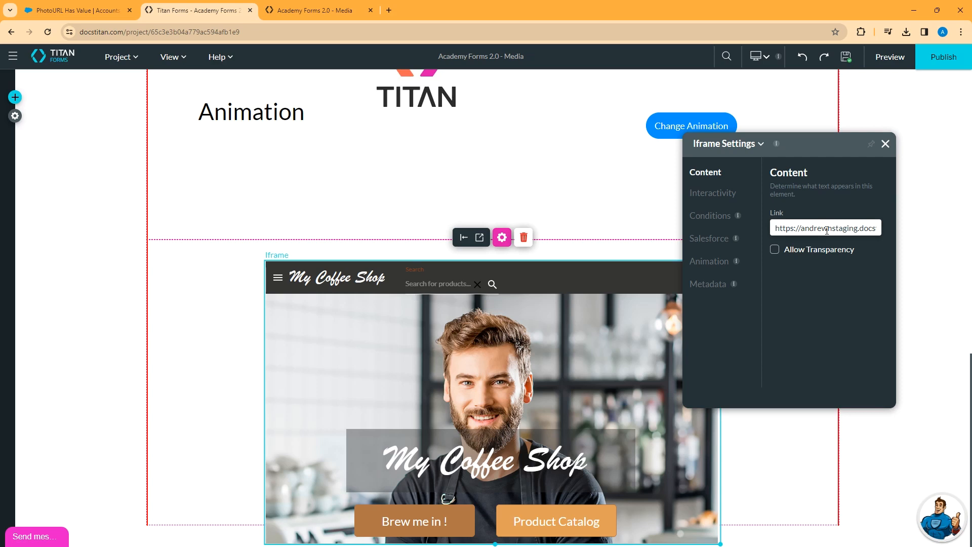
pyautogui.doubleClick(826, 229)
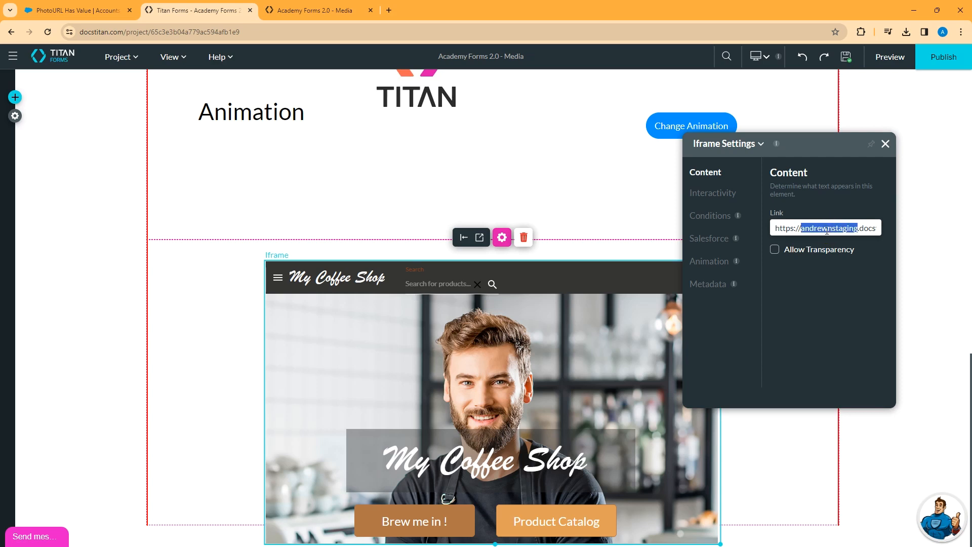
pyautogui.hotkey('ctrl', 'a')
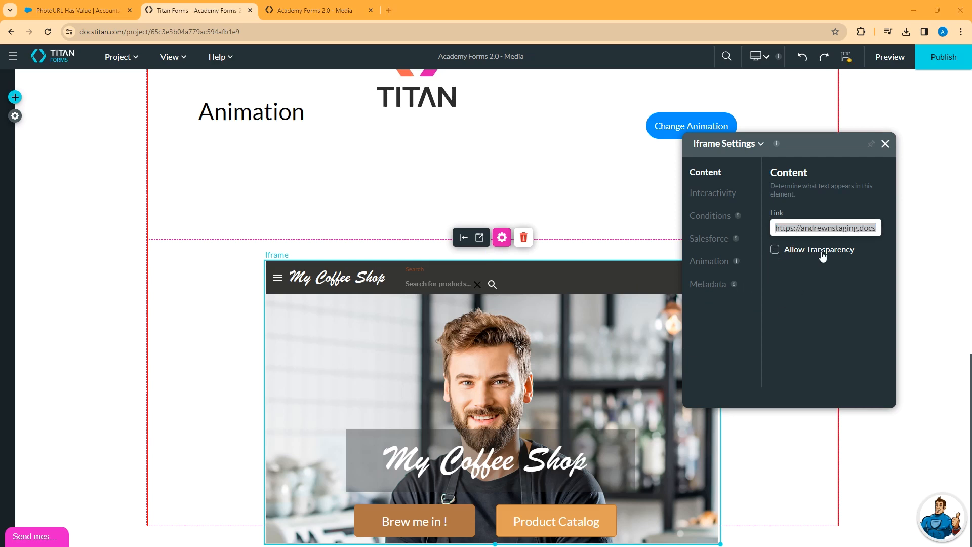
pyautogui.write('https://www.google.com/')
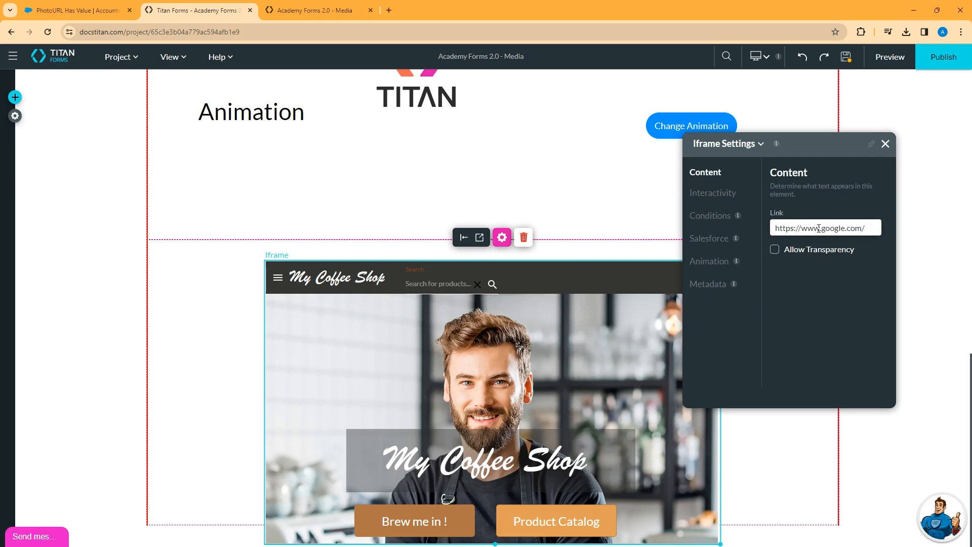
pyautogui.click(812, 326)
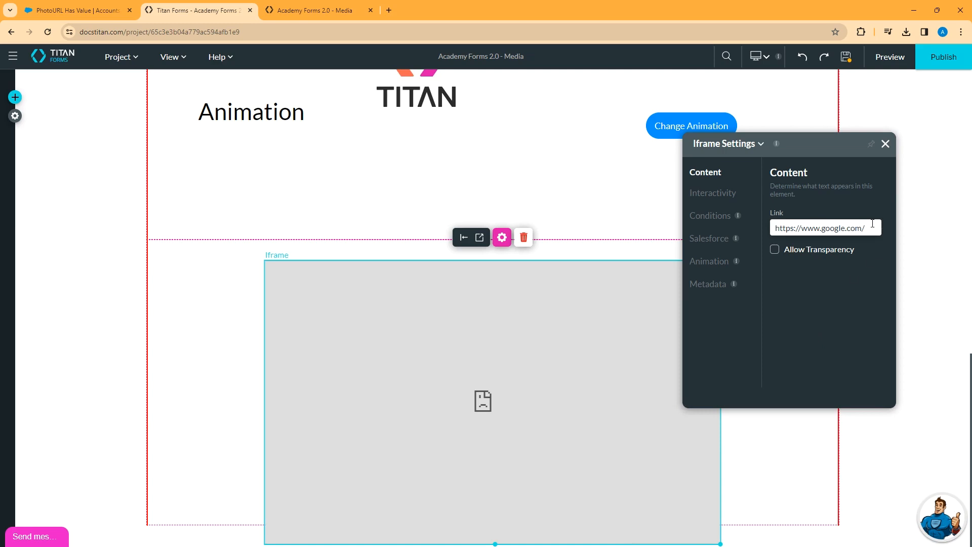
pyautogui.moveTo(873, 224); pyautogui.dragTo(636, 191)
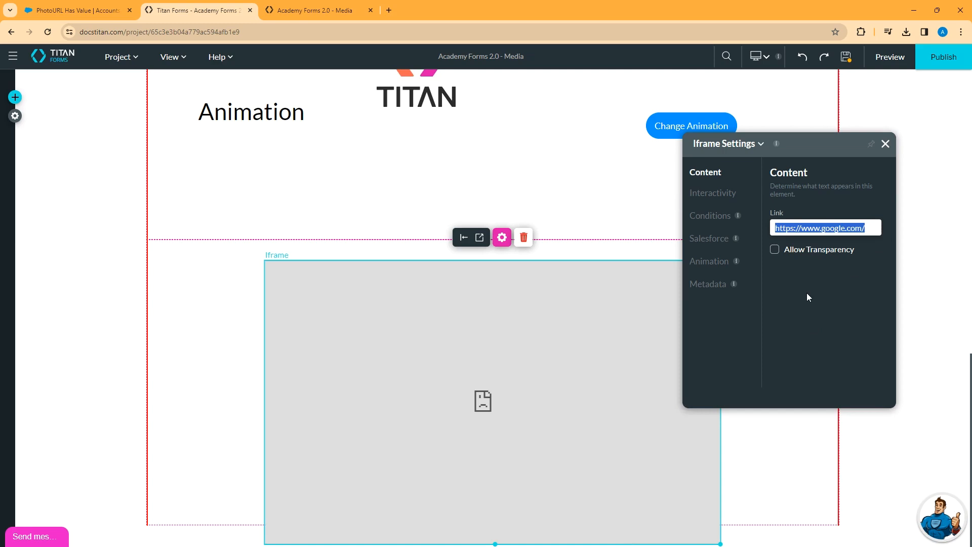
pyautogui.hotkey('ctrl', 'v')
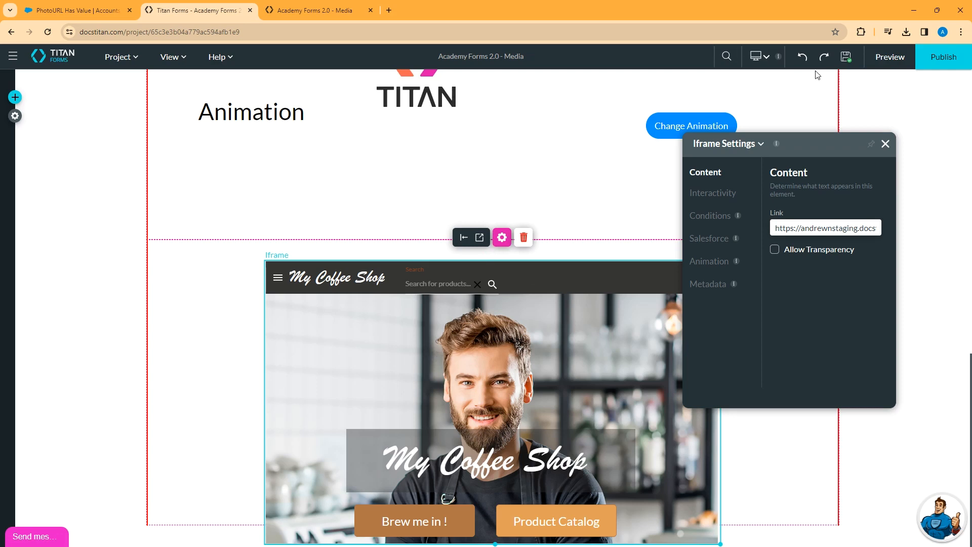
# Preview the form to check the embedded My Coffee Shop page, and return to the start of the form in the editor
pyautogui.click(890, 58)
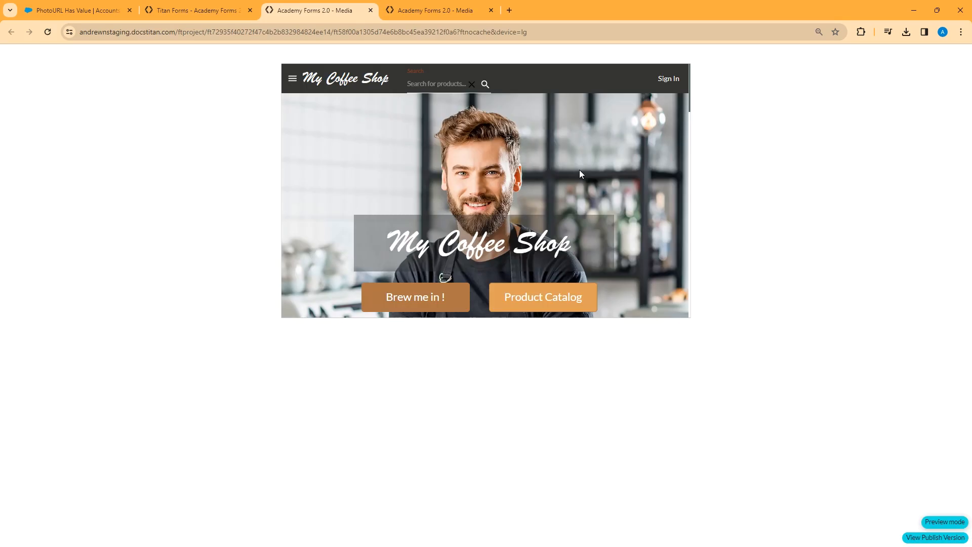
pyautogui.click(197, 10)
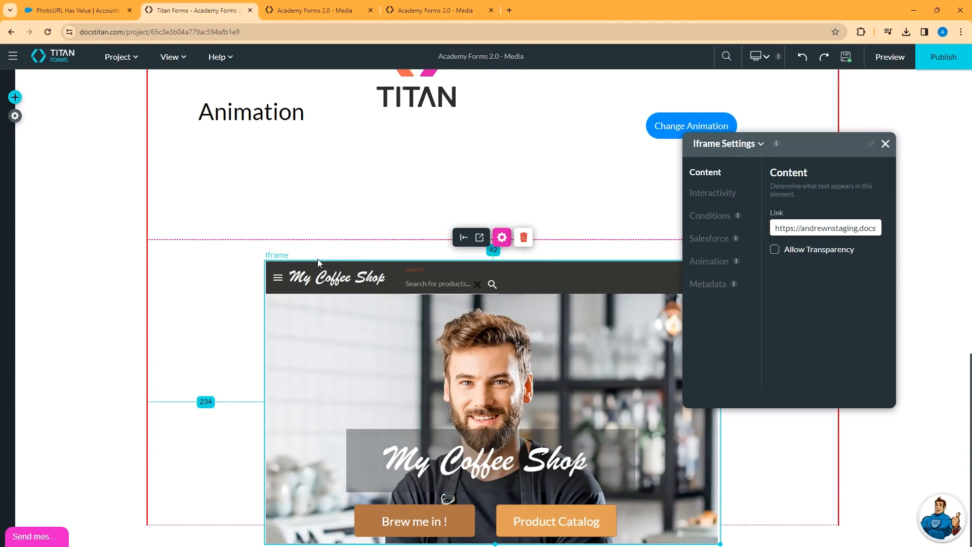
pyautogui.scroll(14, 319, 261)
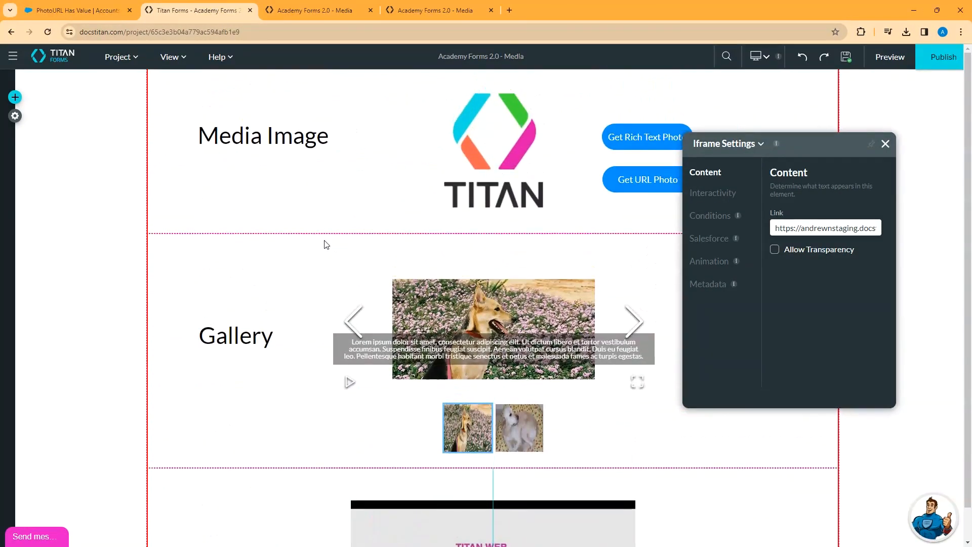